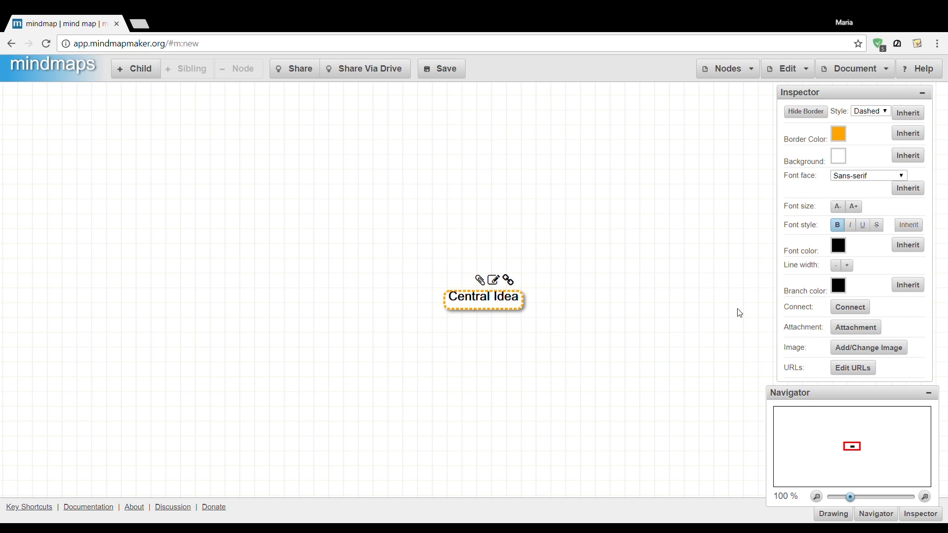
Rename the central idea node as Vehicles.
click(929, 497)
click(929, 497)
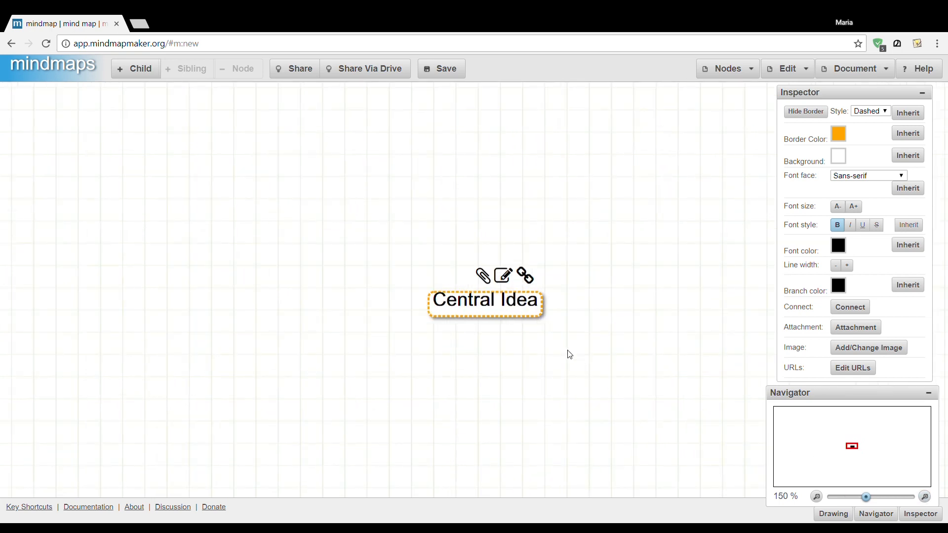
double_click(529, 311)
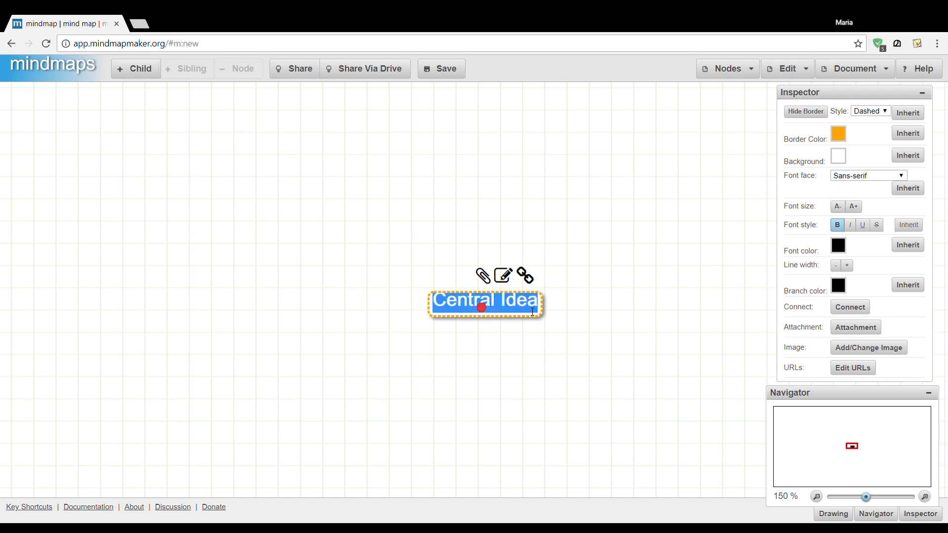
key(BackSpace)
text(Vehi)
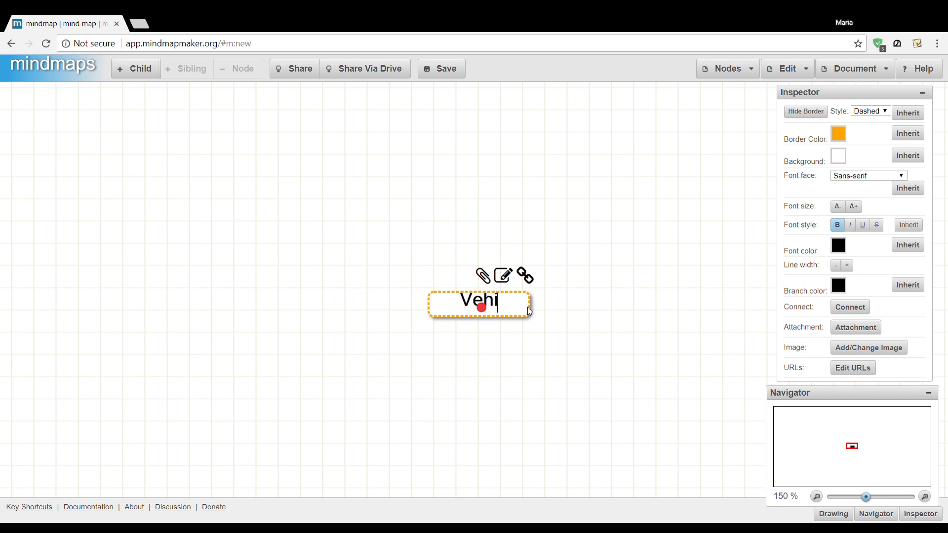
text(cles)
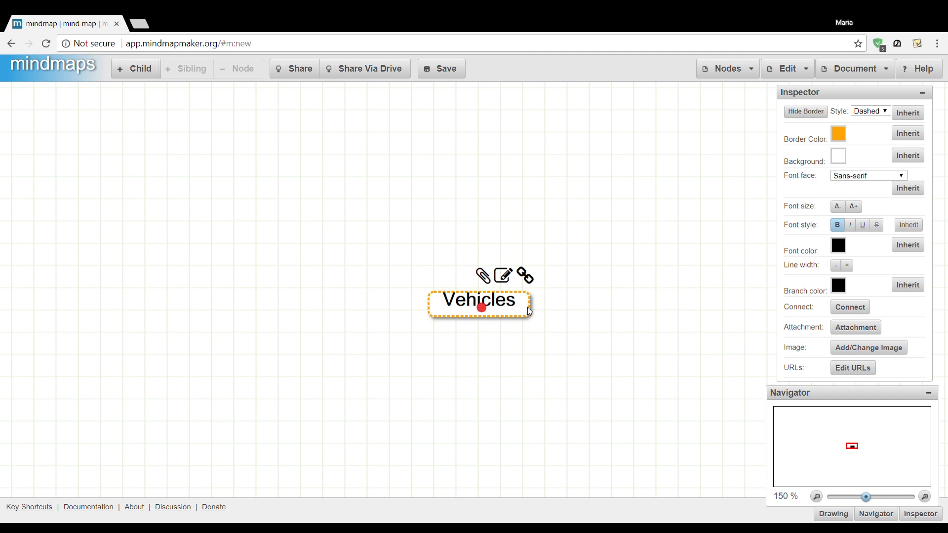
Add two branches from the Vehicles node, named 2 Wheelers and 4 Wheelers.
drag(482, 307, 289, 197)
text(2 Wheelers)
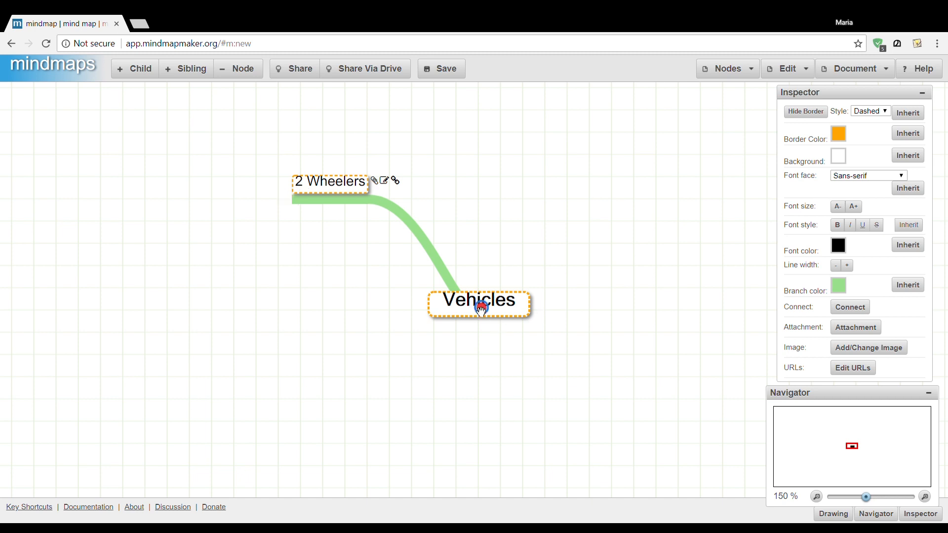
drag(482, 307, 223, 294)
text(4 Wheelers)
Add two child nodes named Bus and Car to the 4 Wheelers node.
text(Bus)
drag(343, 433, 171, 474)
text(Car)
Add two child nodes to 2 Wheelers, keeping the default New Idea text for one and naming the other Child Node.
drag(293, 198, 128, 128)
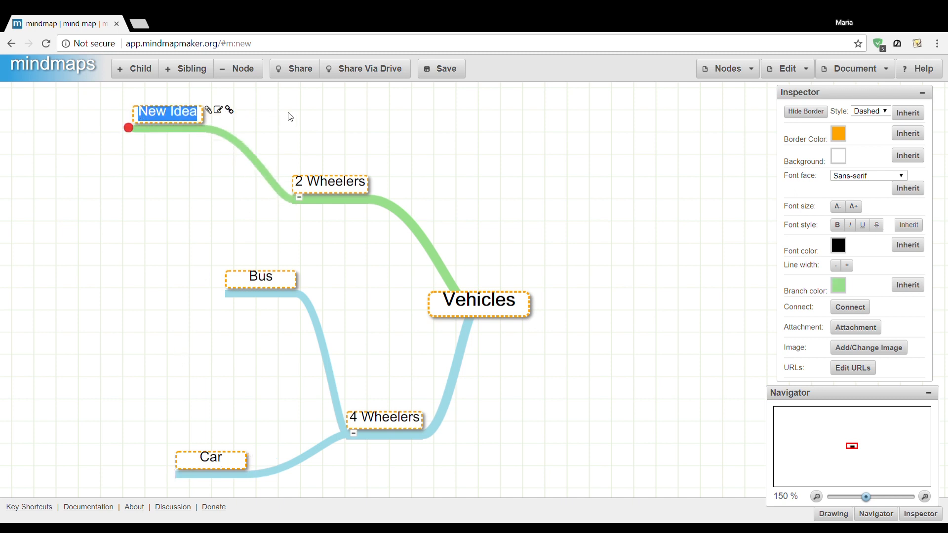
click(336, 185)
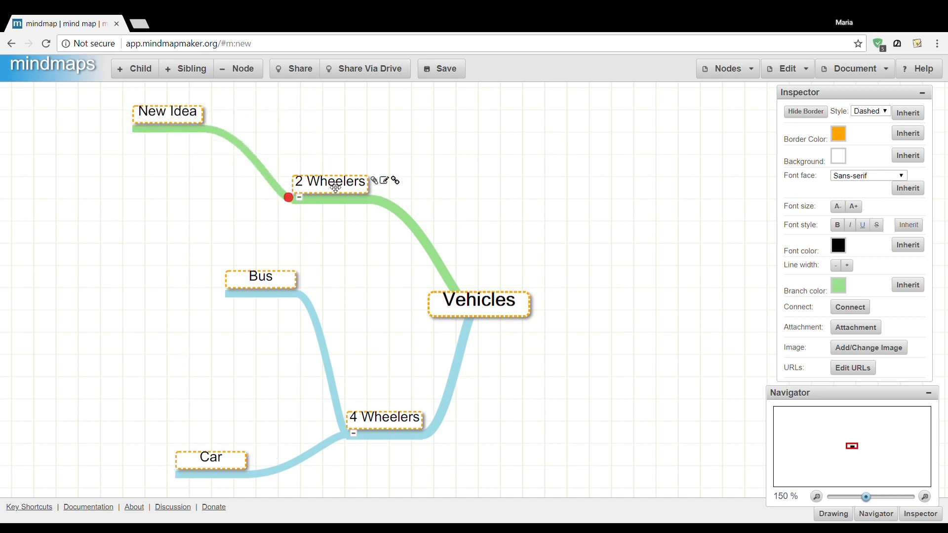
click(727, 75)
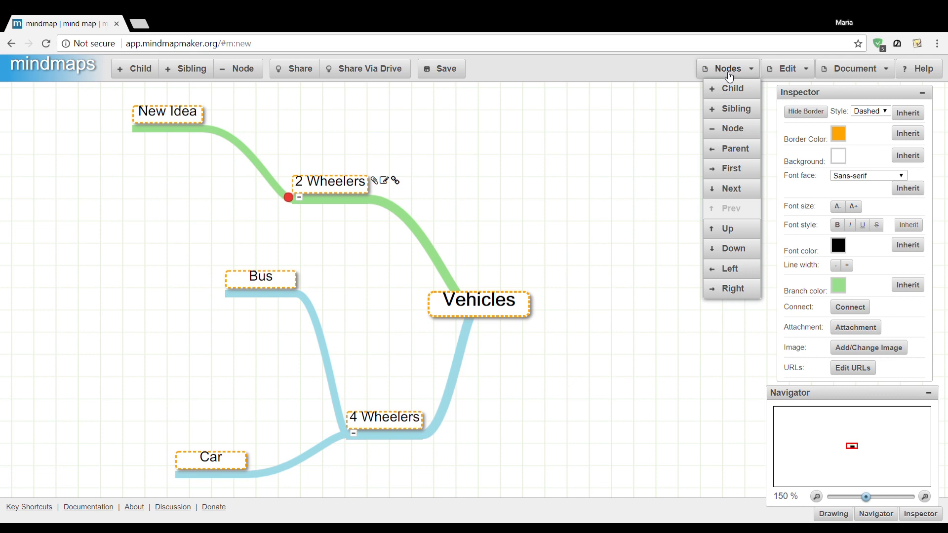
click(732, 92)
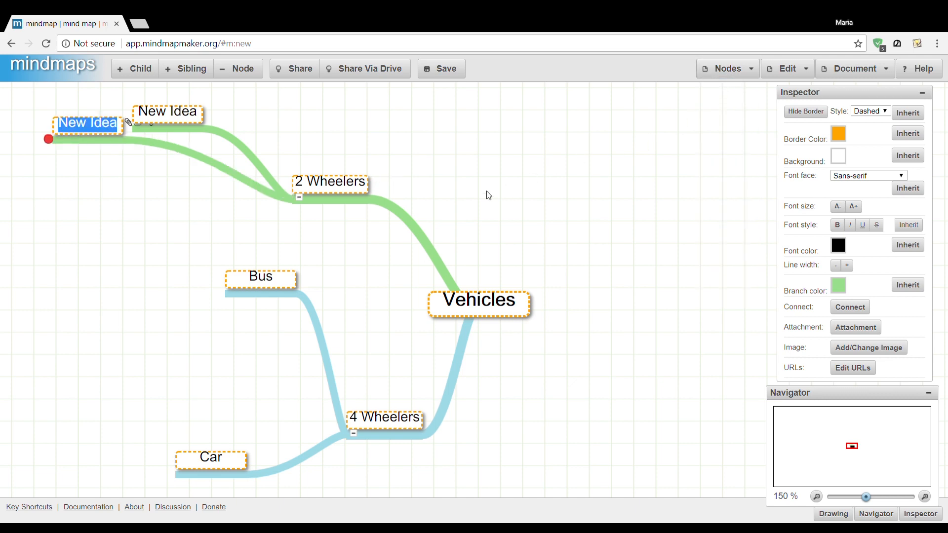
text(Child Node)
Add a sibling node to the Bus node under 4 Wheelers.
click(444, 410)
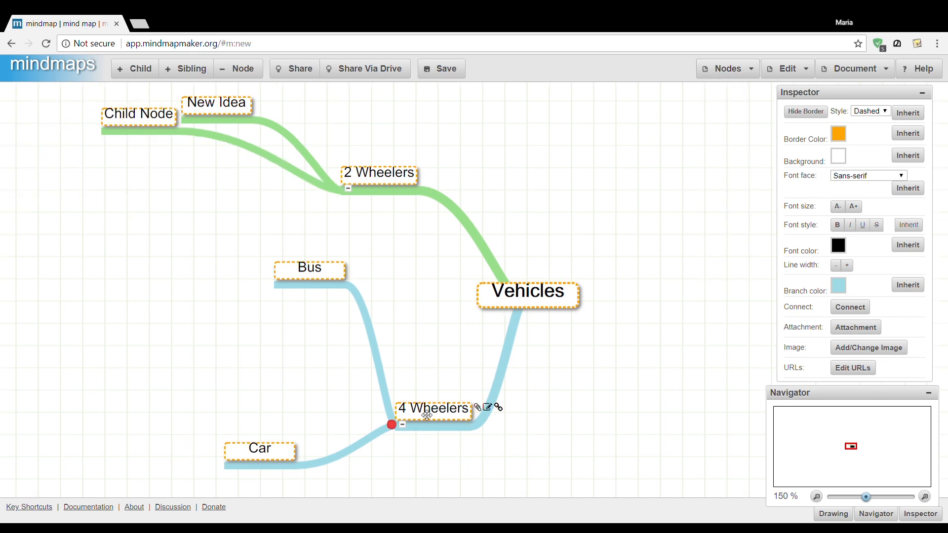
click(338, 279)
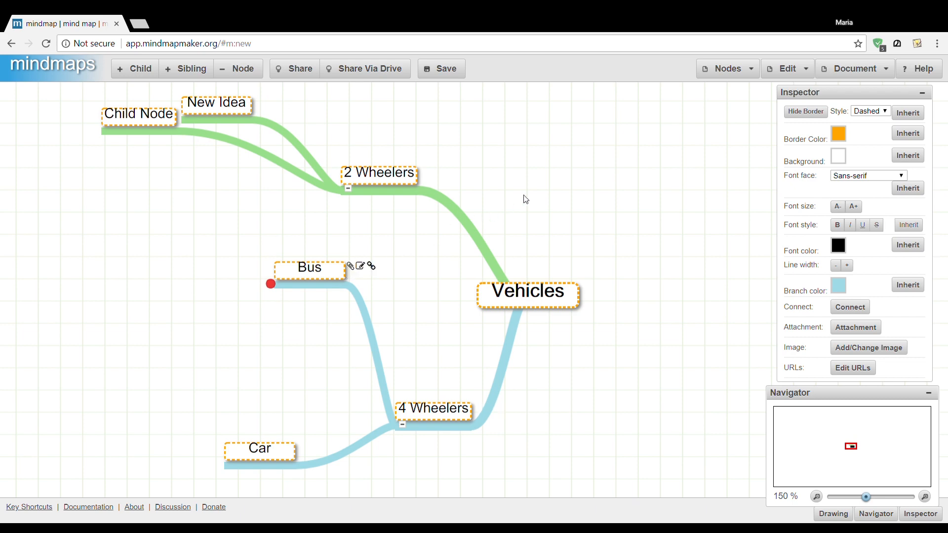
click(732, 75)
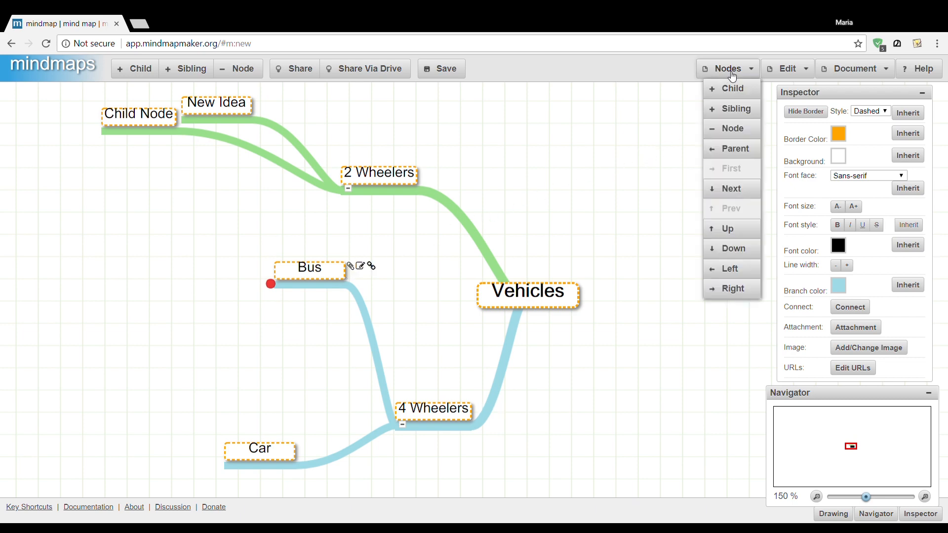
click(731, 111)
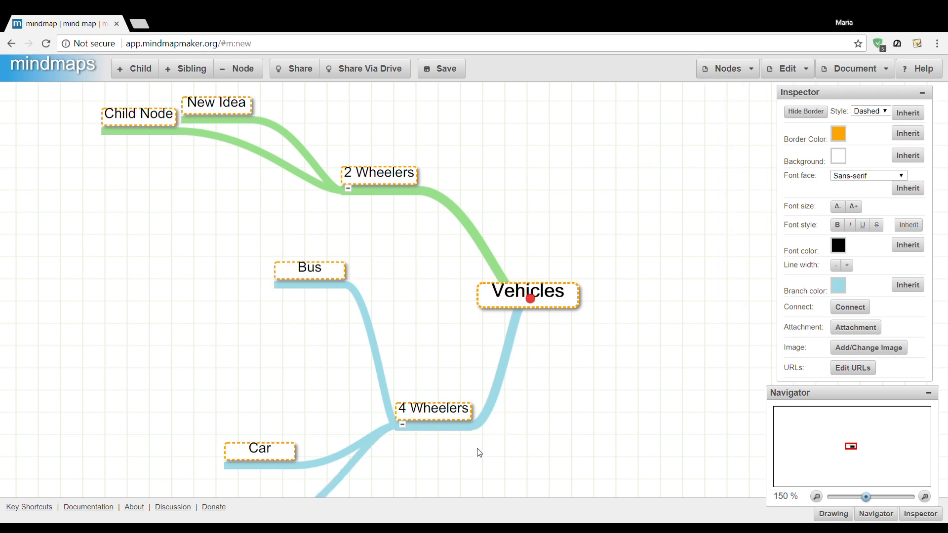
Move the New Idea sibling node under 4 Wheelers to the far left, between the heights of Bus and Car.
drag(501, 203, 553, 218)
drag(482, 353, 444, 285)
drag(423, 442, 499, 383)
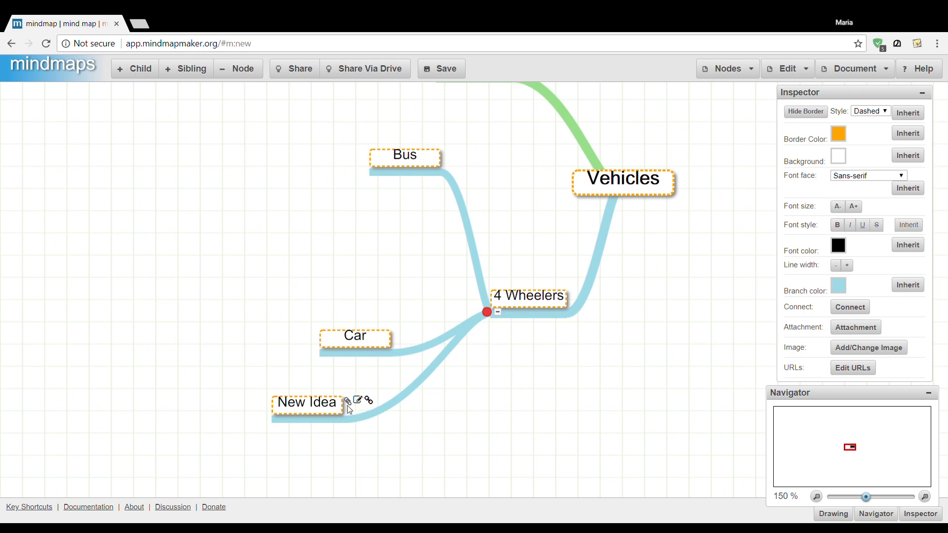
drag(327, 409, 168, 217)
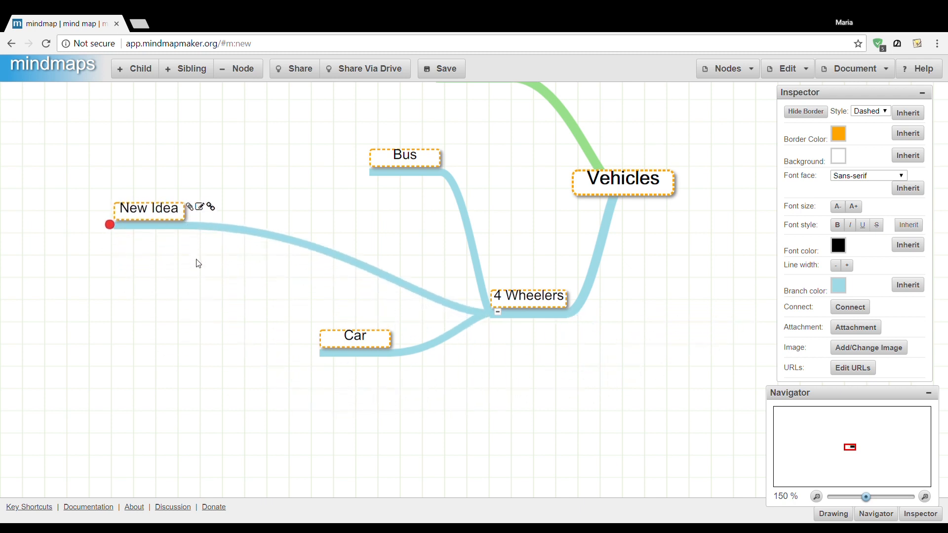
Delete the New Idea and Car nodes from the 4 Wheelers branch.
click(711, 77)
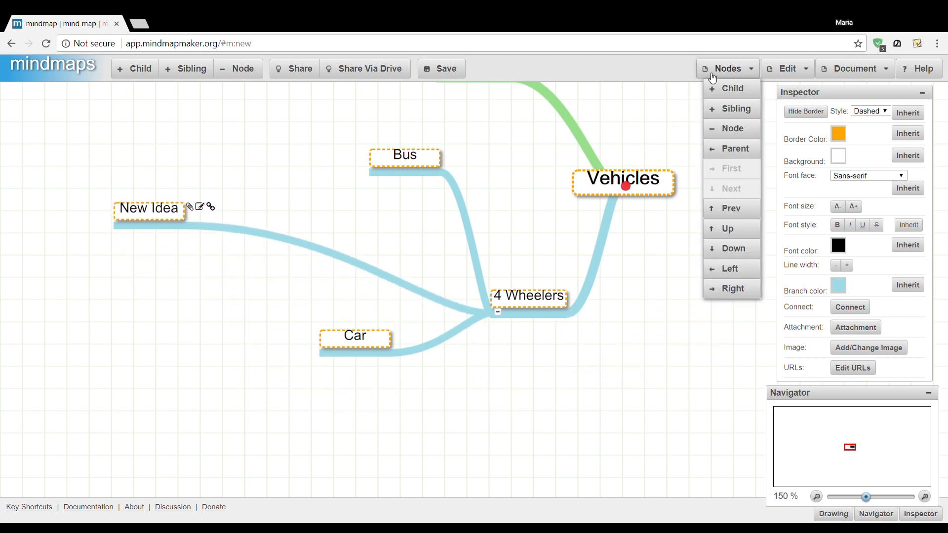
click(721, 131)
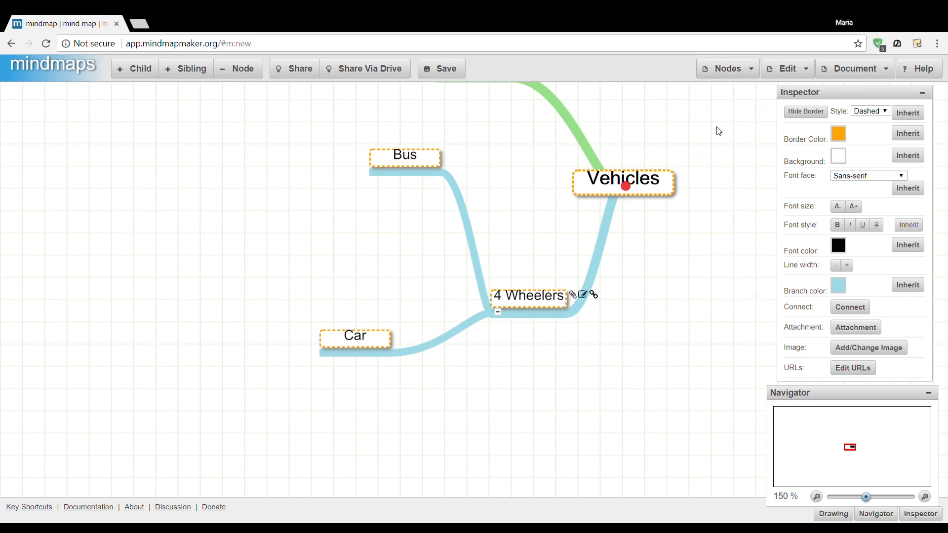
click(384, 342)
key(Delete)
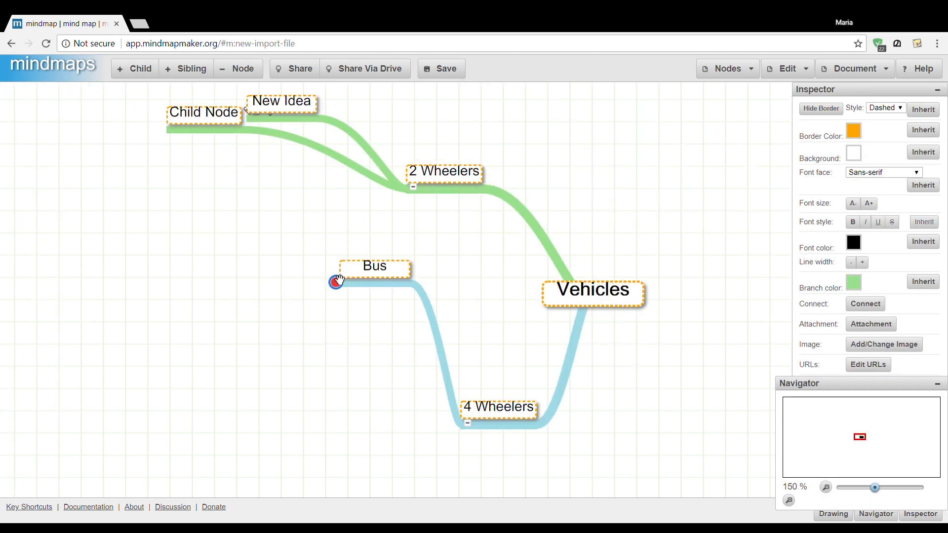
Add a child node to Bus, keeping the default New Idea text.
drag(197, 201, 196, 196)
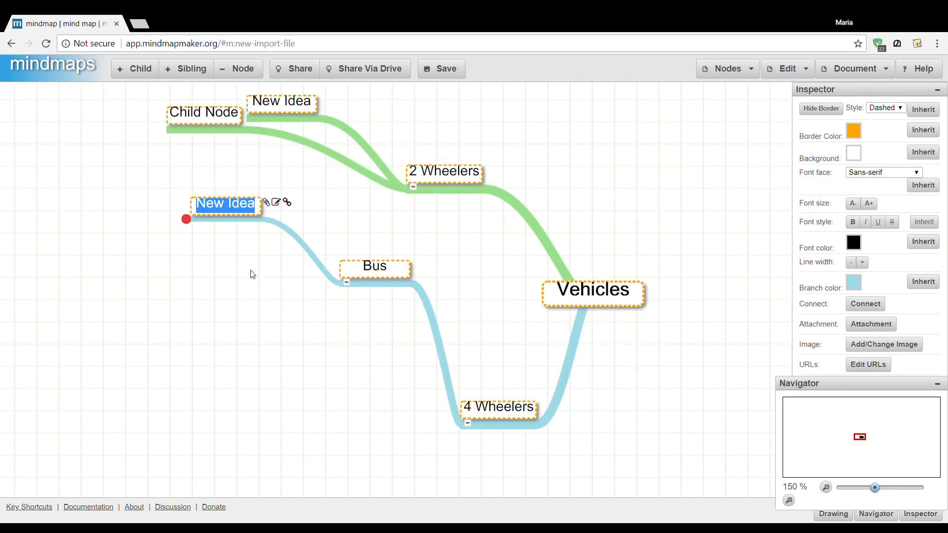
key(Return)
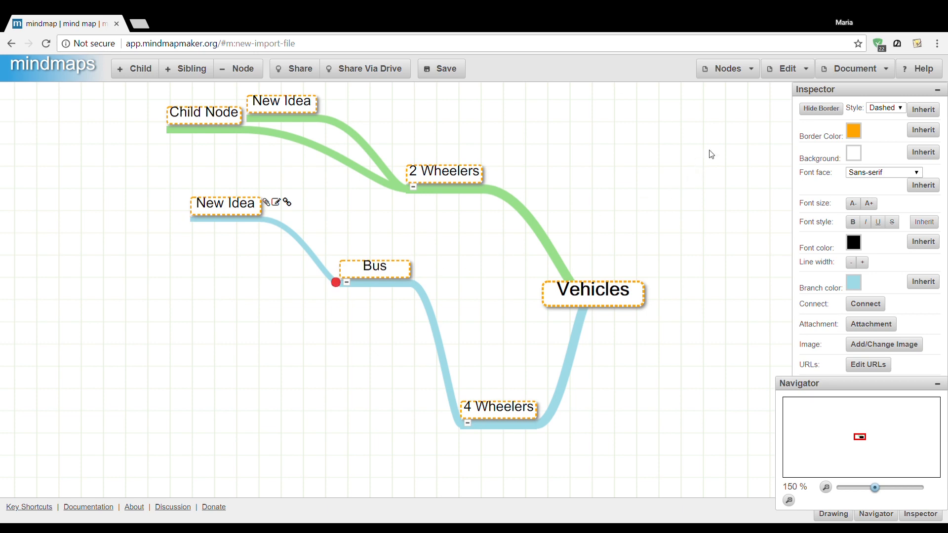
Undo the creation of the New Idea node under Bus and redo it.
click(785, 69)
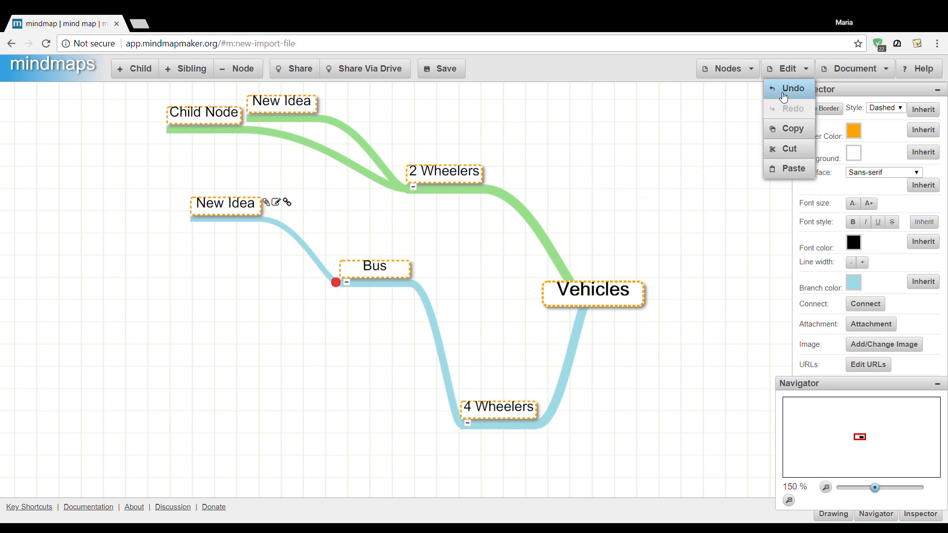
click(784, 94)
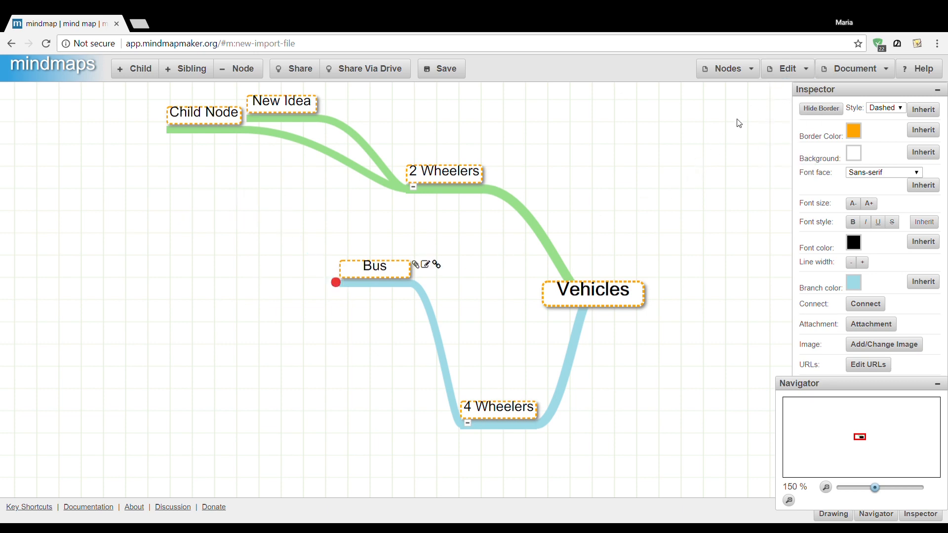
click(790, 72)
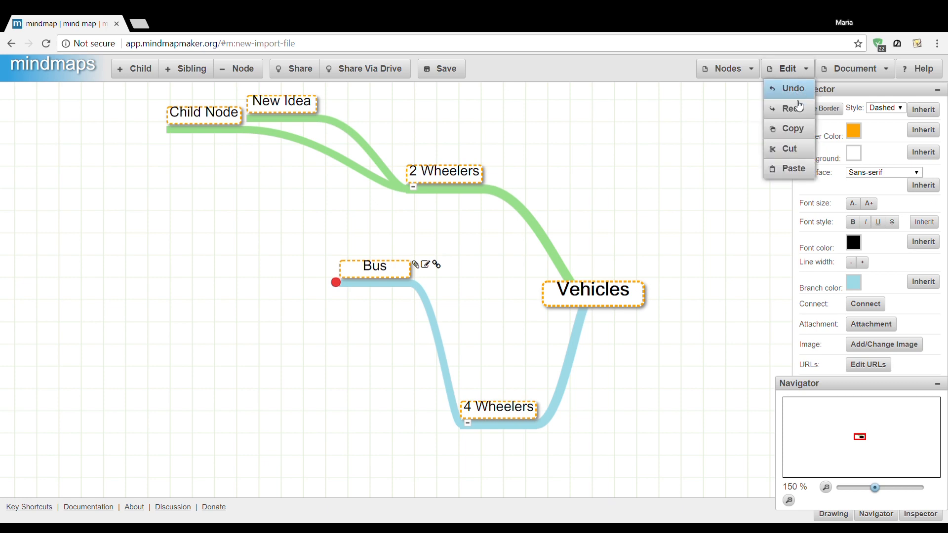
click(799, 117)
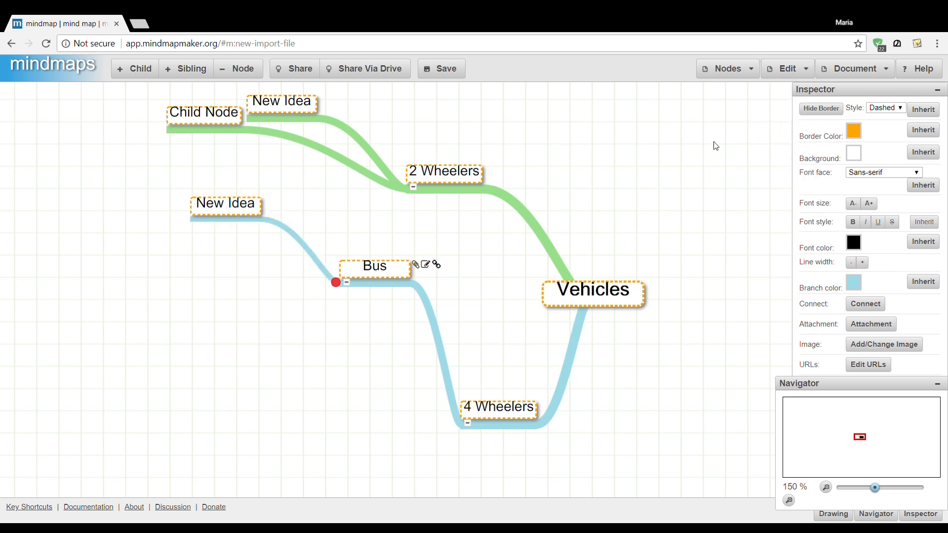
Add two child nodes to the New Idea node under Bus, one above and one below it, keeping their default text.
drag(239, 313, 459, 365)
drag(411, 276, 230, 223)
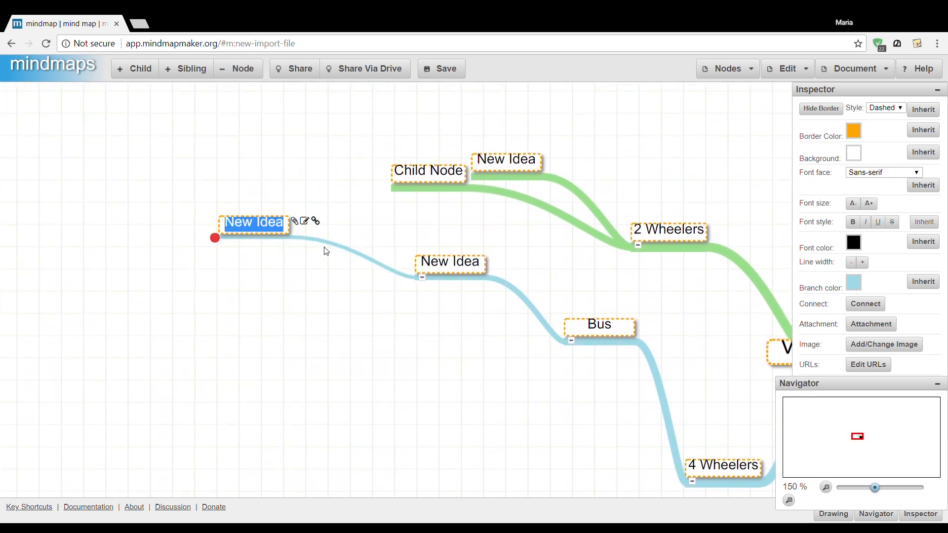
drag(412, 275, 183, 420)
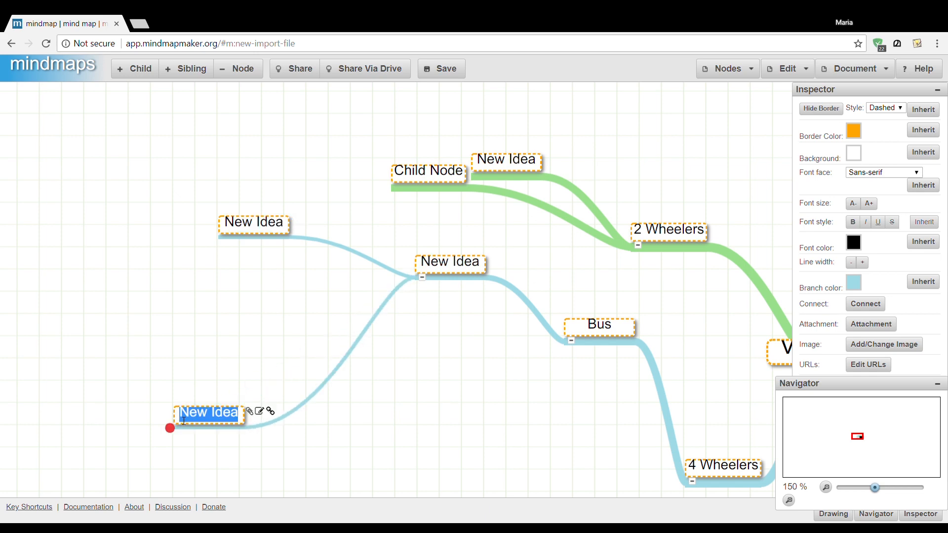
Copy the New Idea node under Bus with its two children and paste it under Child Node.
click(461, 273)
click(786, 70)
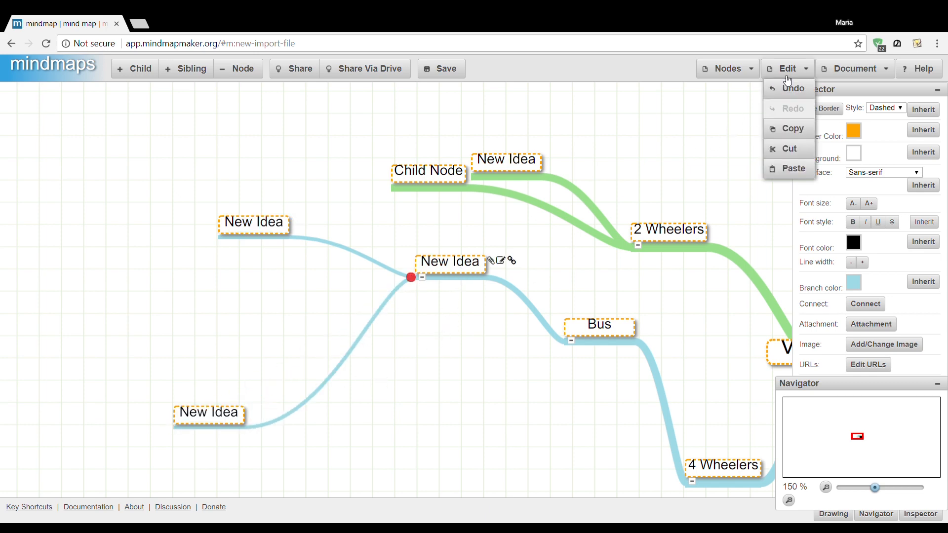
click(787, 132)
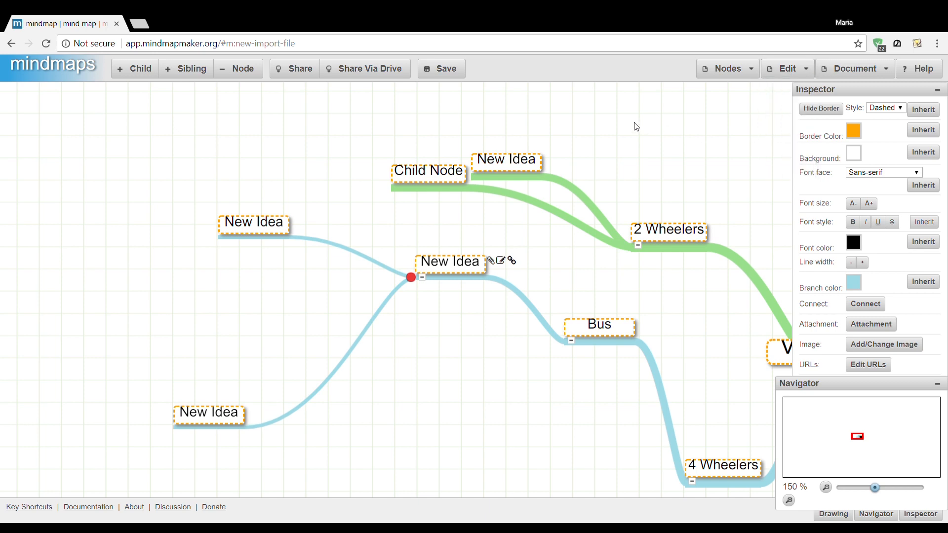
drag(633, 125, 687, 171)
click(475, 226)
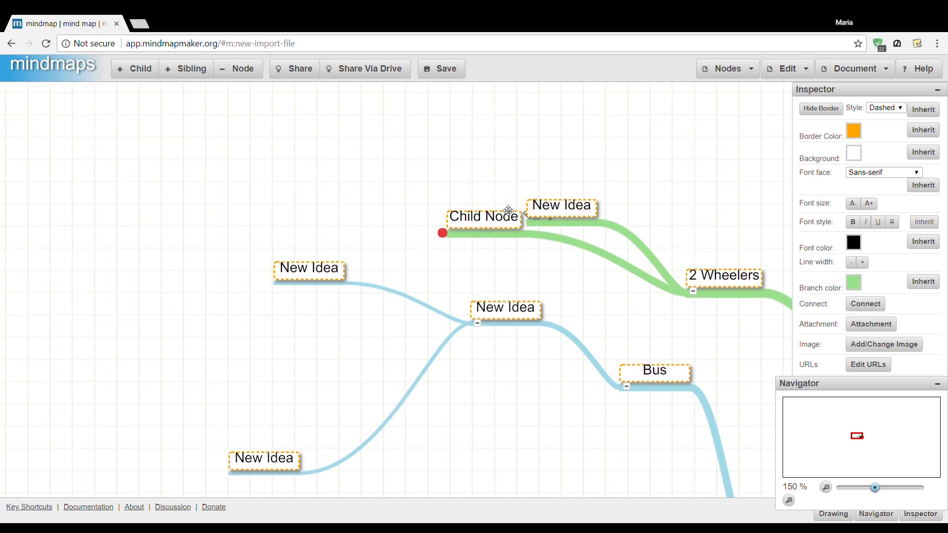
click(787, 69)
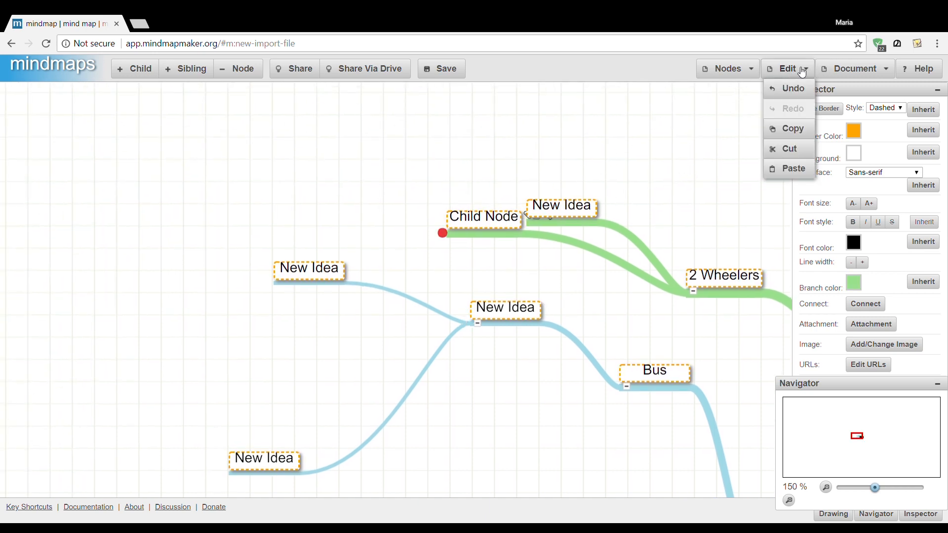
click(788, 169)
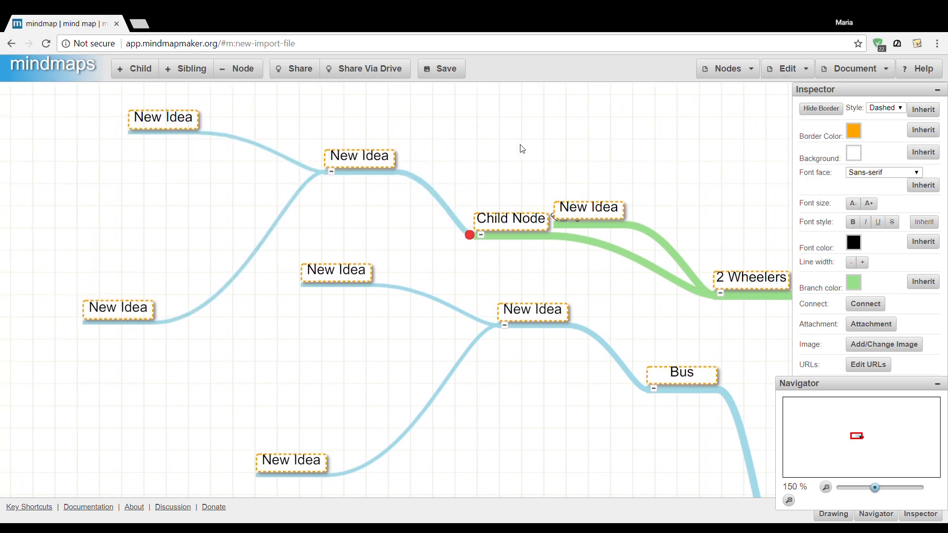
Undo pasting the copied New Idea branch under Child Node.
click(741, 70)
click(785, 71)
click(785, 89)
Cut the New Idea branch with its two children from Bus and paste it under Child Node.
click(565, 311)
click(550, 312)
click(787, 71)
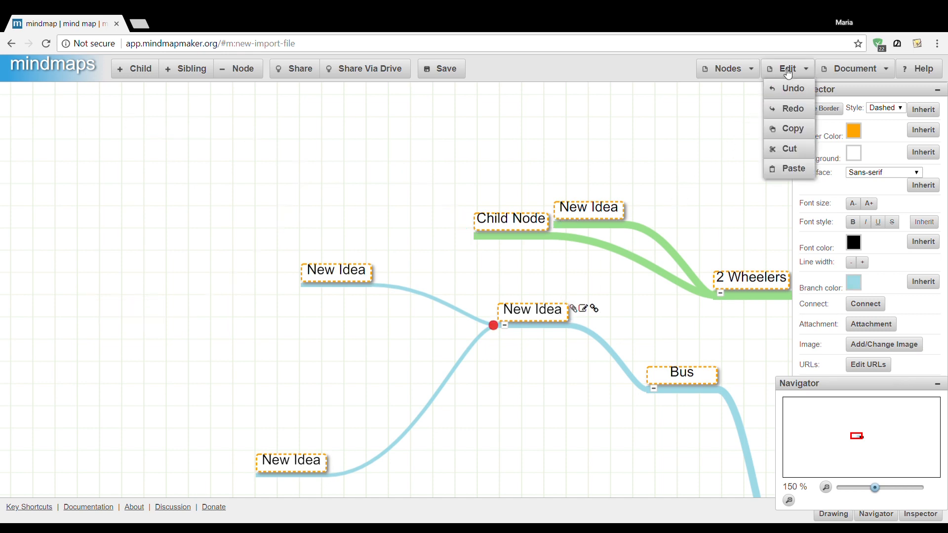
click(789, 149)
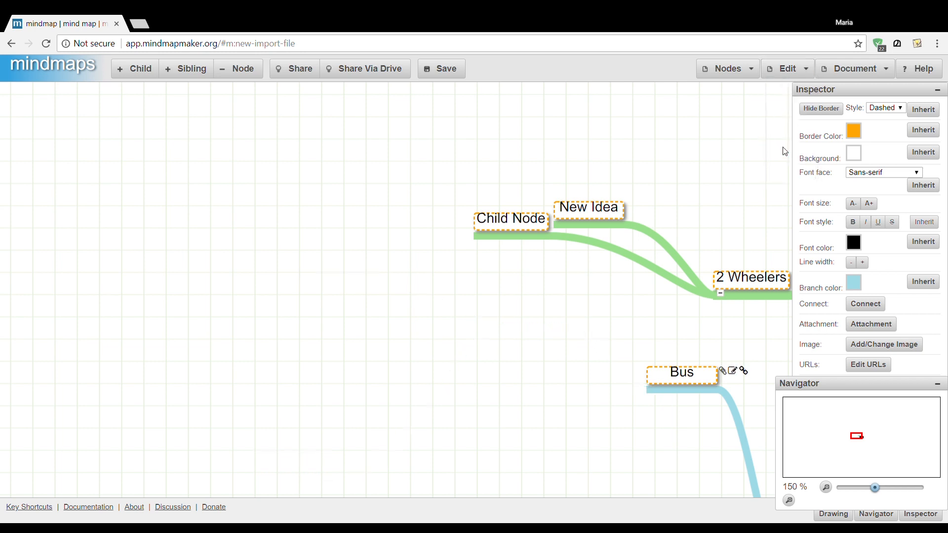
click(519, 220)
click(787, 70)
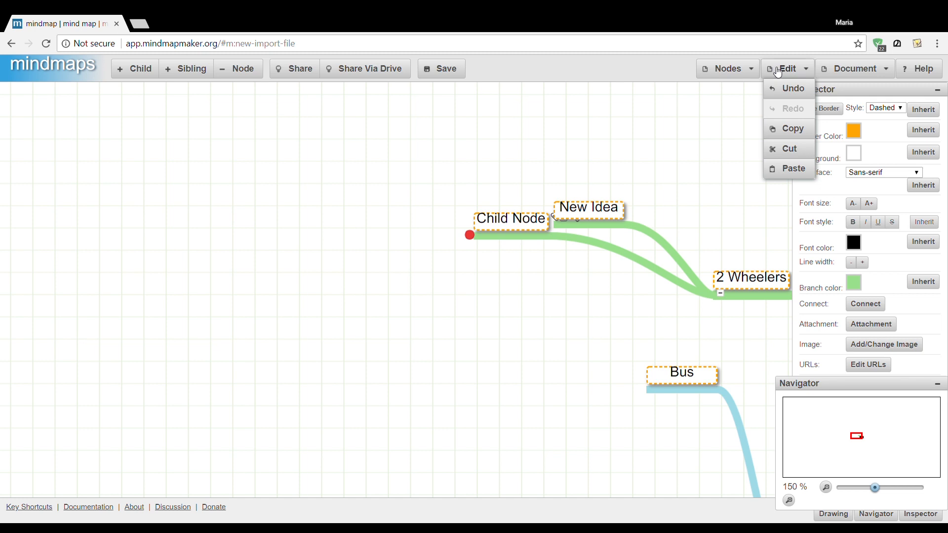
click(788, 169)
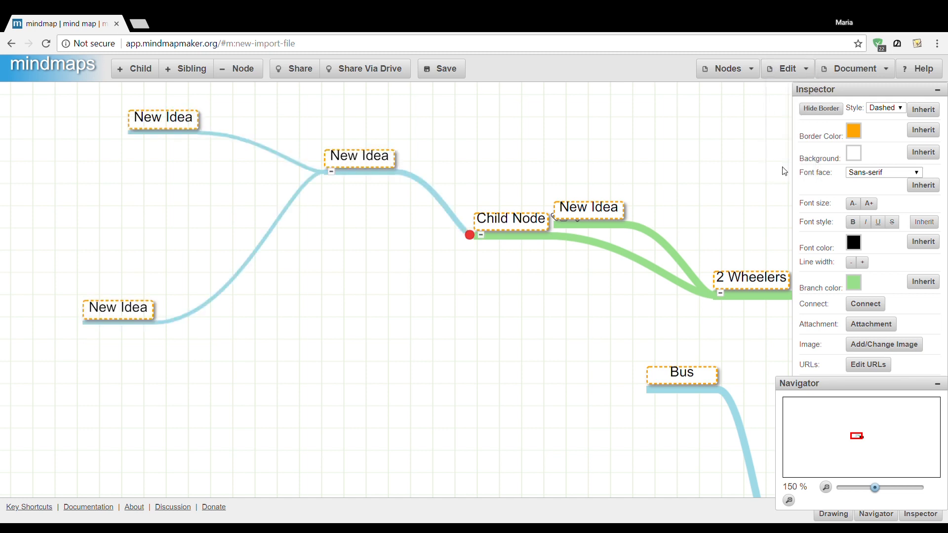
Hide the border of Child Node.
scroll(754, 192, up, 1)
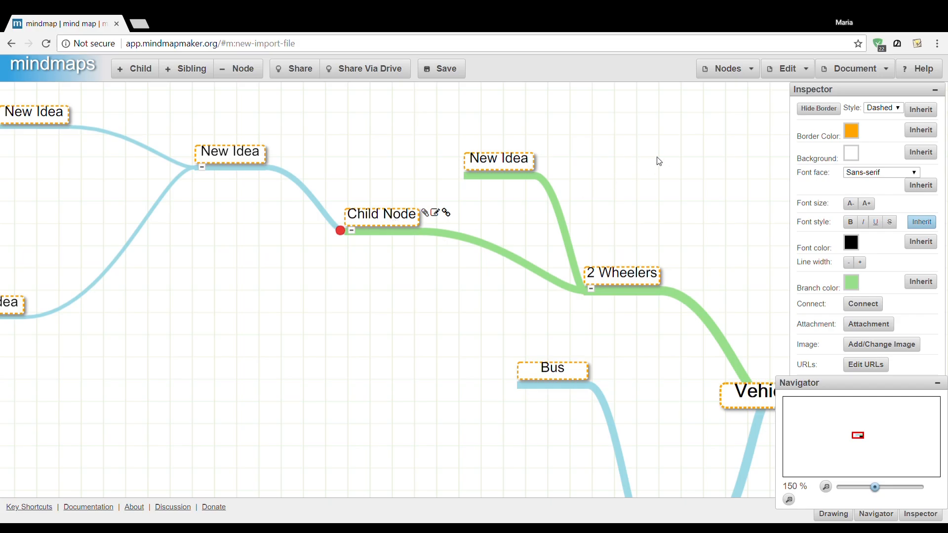
click(817, 113)
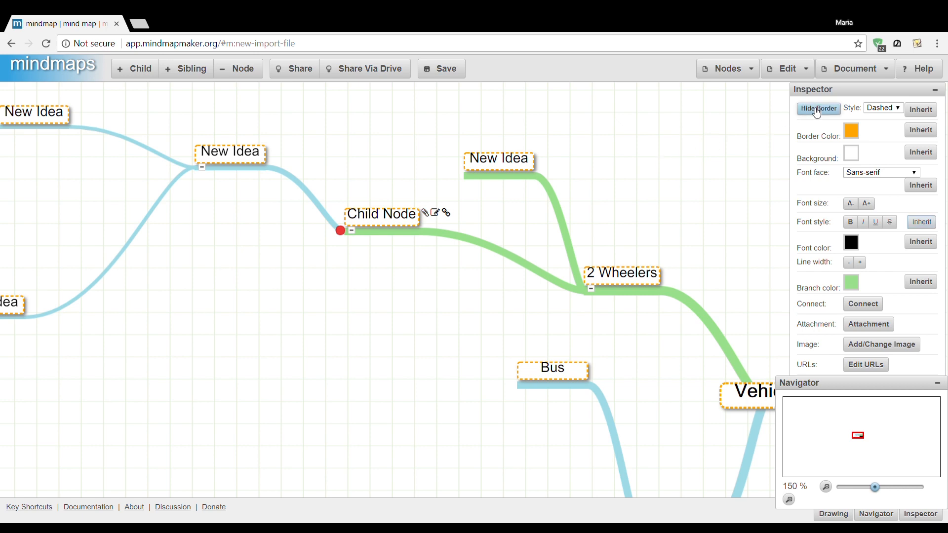
click(494, 165)
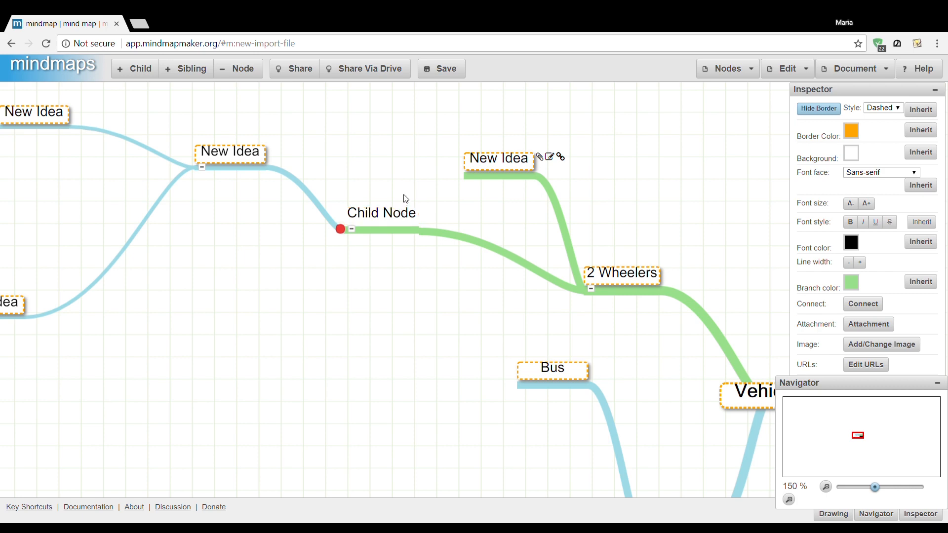
Undo hiding the border of Child Node.
key(ctrl+z)
click(395, 219)
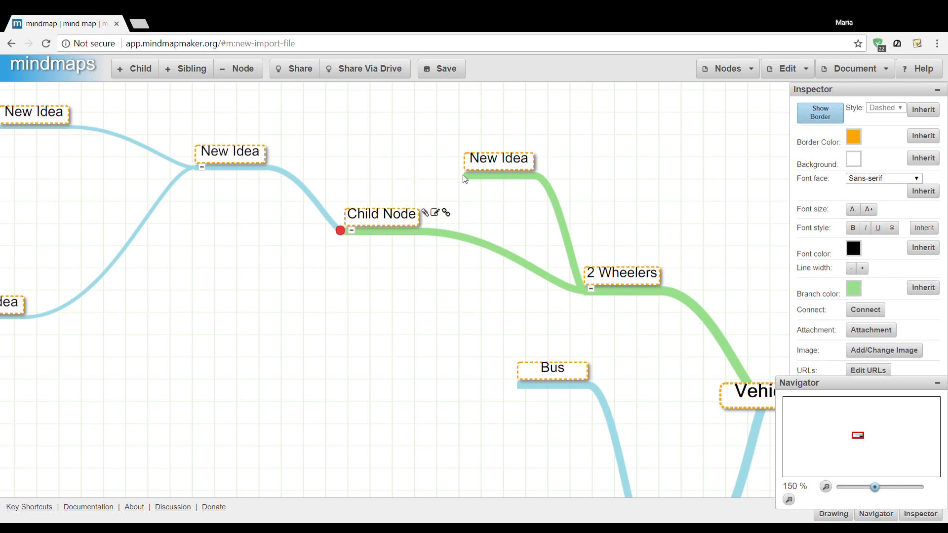
click(511, 165)
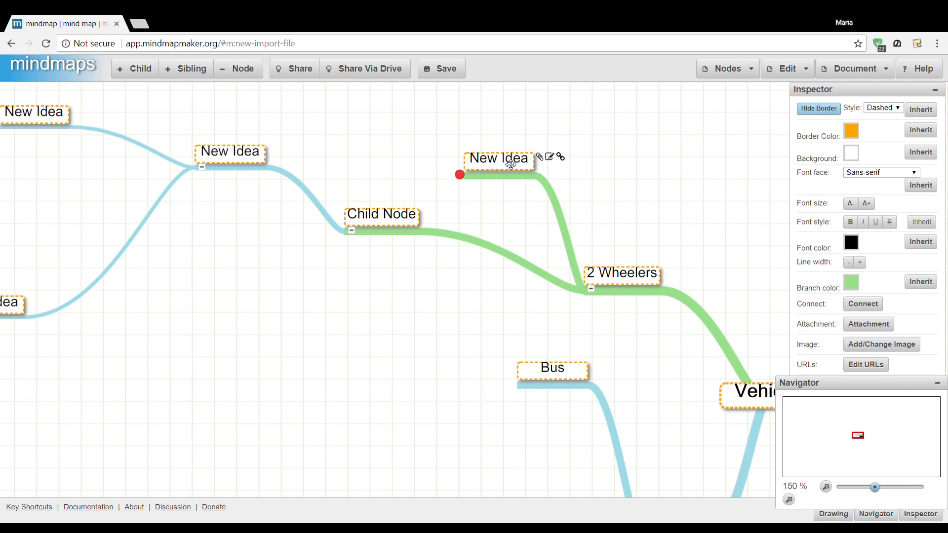
Set Child Node's border style to Outset and its border color to orchid pink.
click(403, 218)
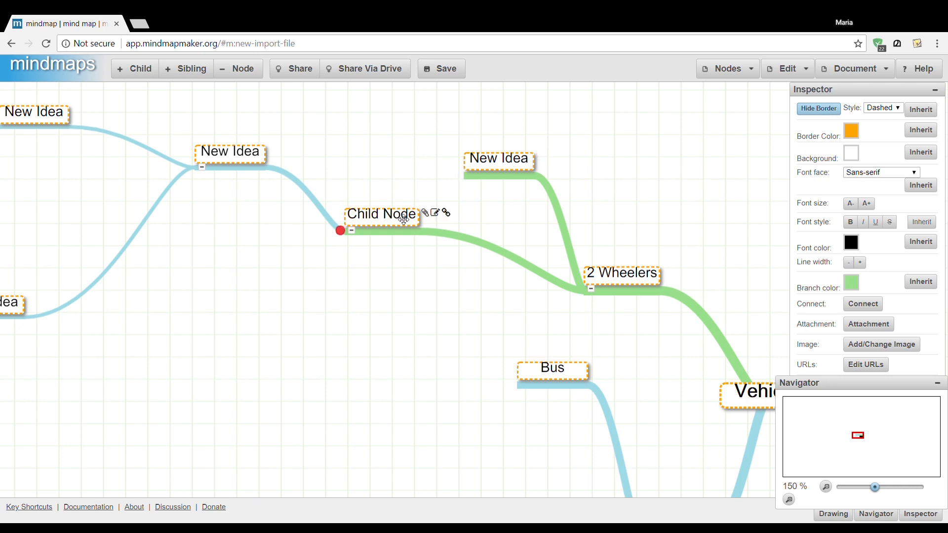
click(881, 111)
key(Up)
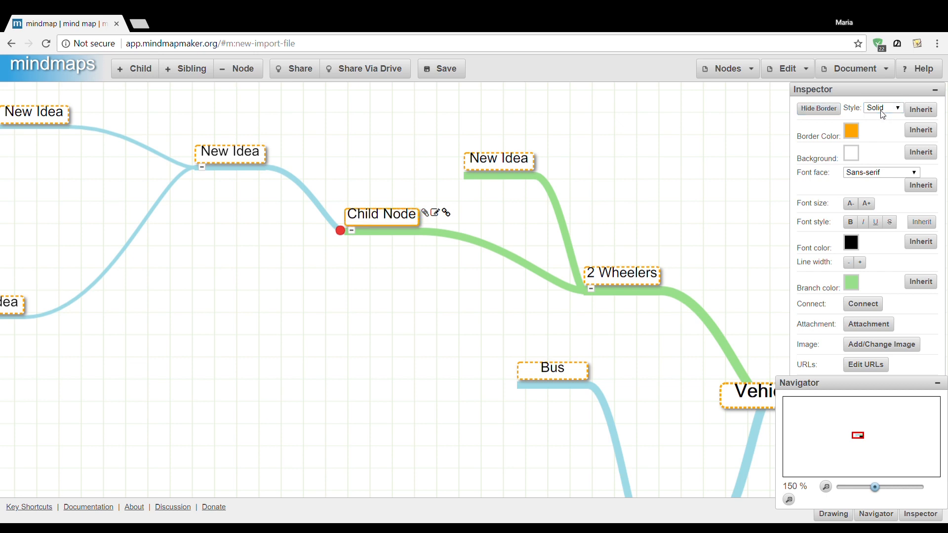
key(Down)
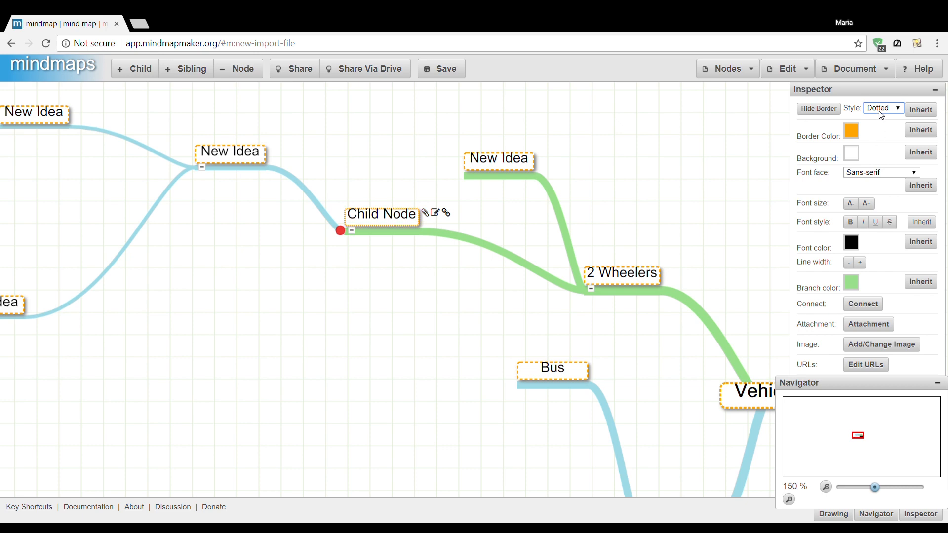
key(Down)
click(851, 133)
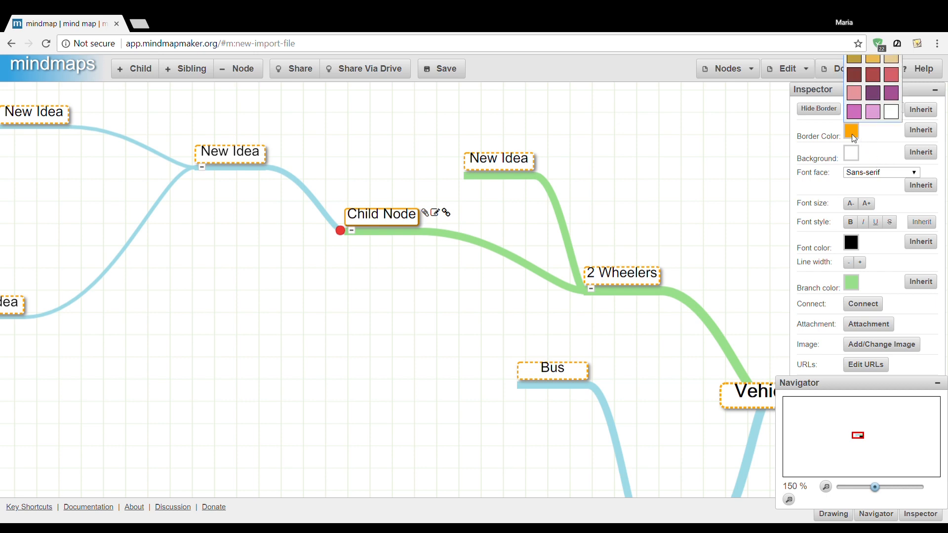
click(855, 114)
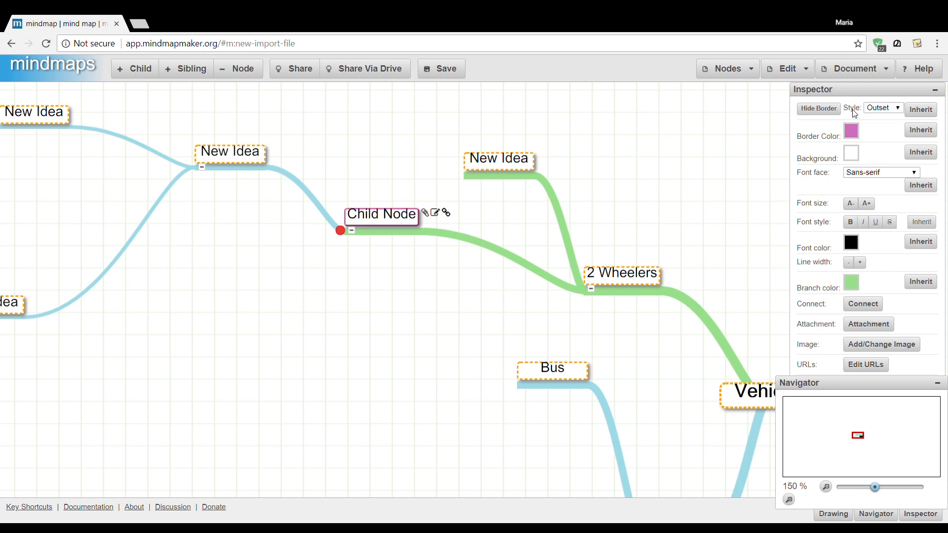
Give Child Node a purple background and set its font face to Comic Sans MS.
click(854, 154)
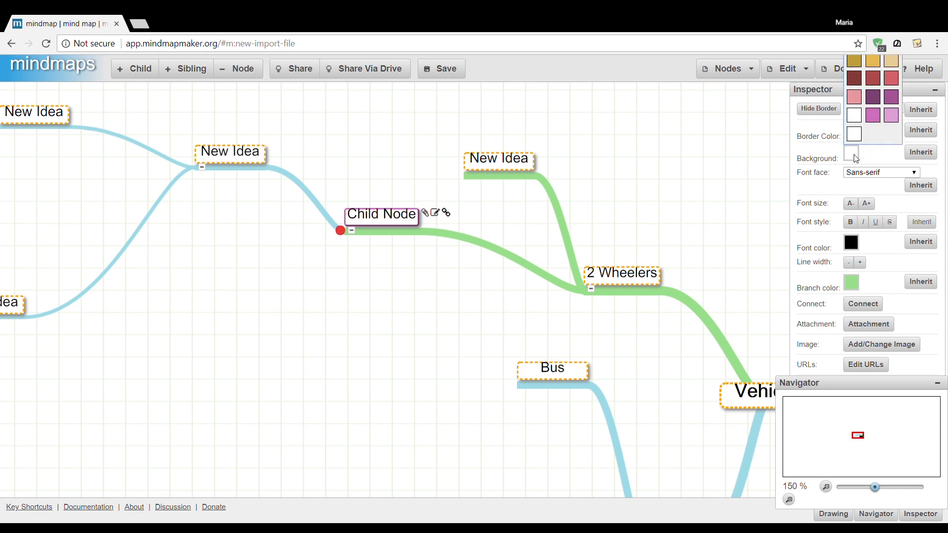
click(892, 101)
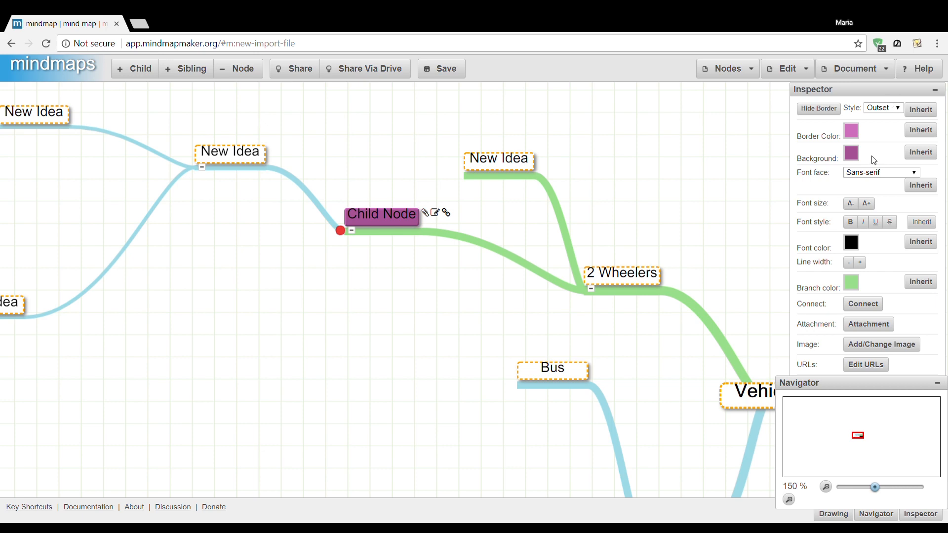
click(872, 175)
click(865, 233)
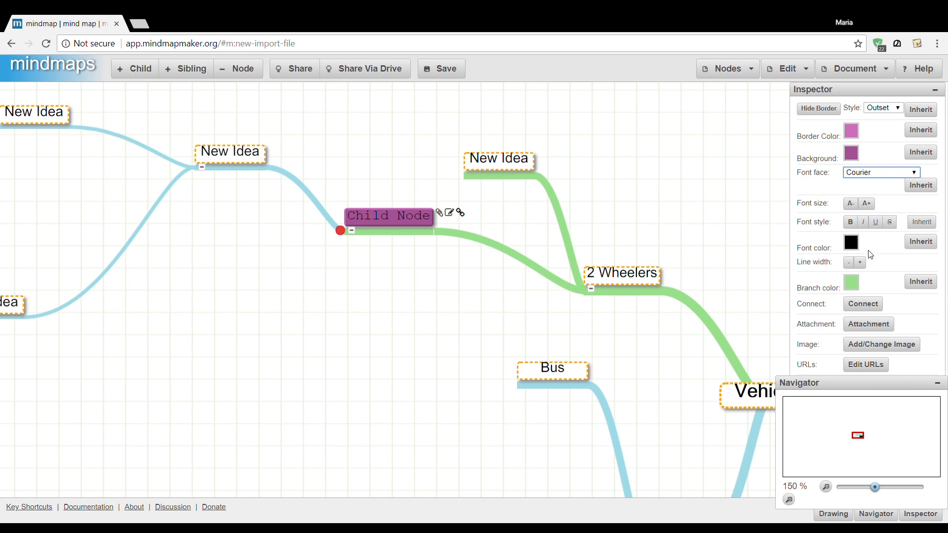
key(Up)
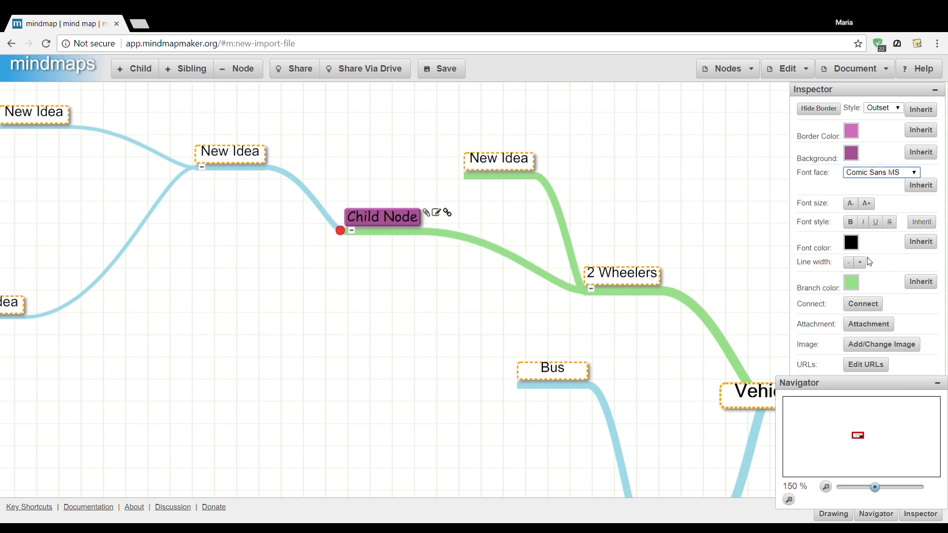
Increase Child Node's font size by three steps and reduce it again by two.
click(867, 203)
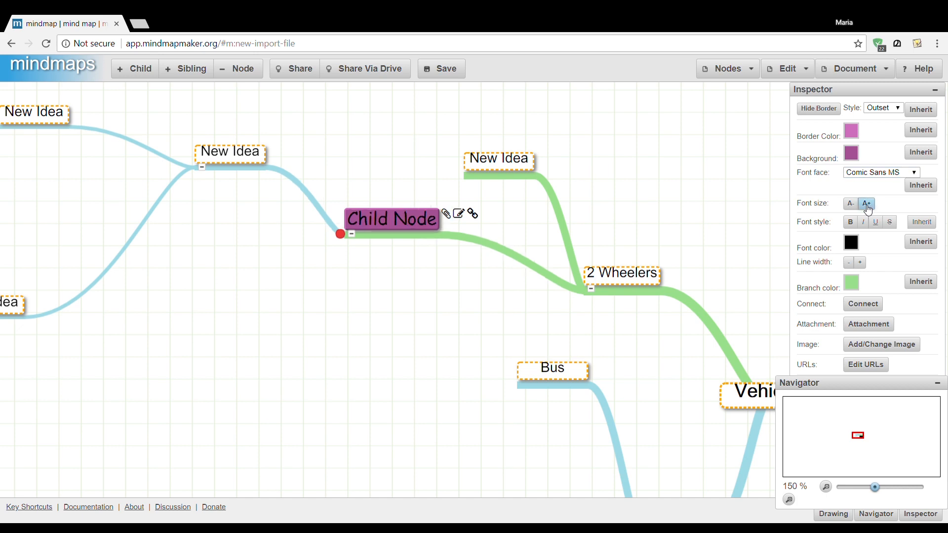
click(867, 203)
click(867, 204)
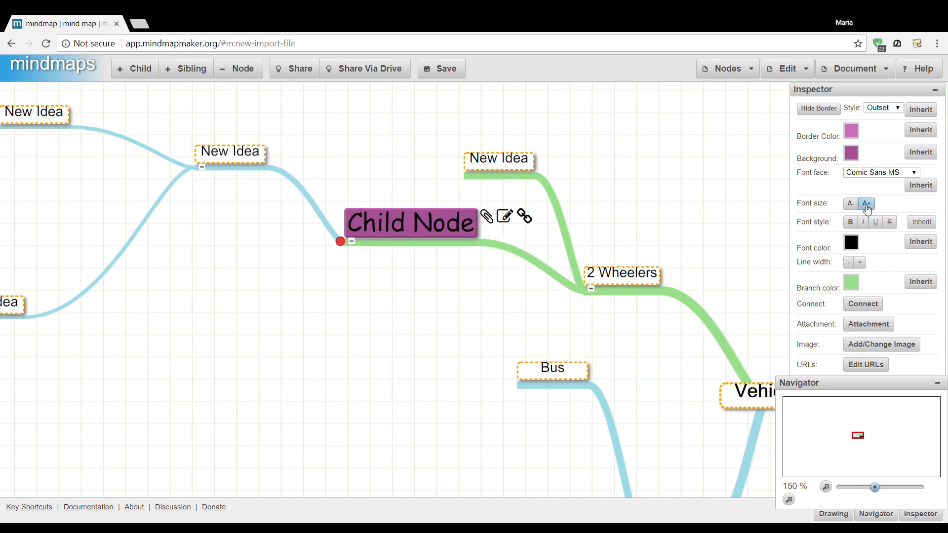
click(853, 209)
click(853, 210)
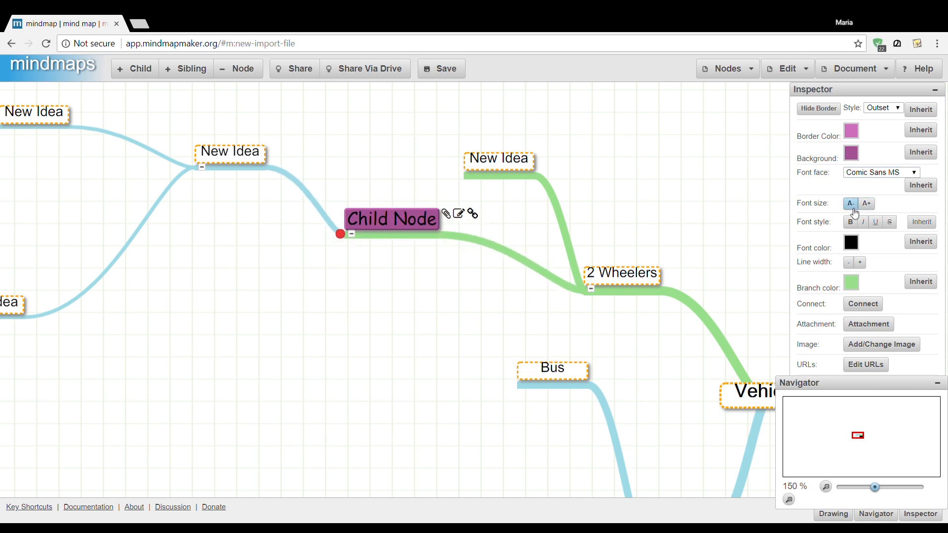
Try bold, italic, underline and strikethrough on Child Node's text, switching each style off again.
click(856, 223)
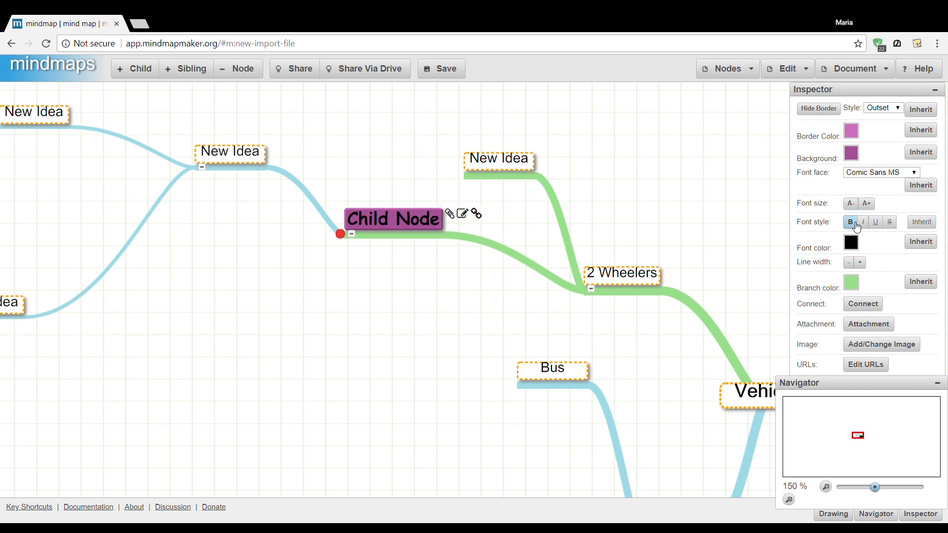
click(864, 224)
click(867, 224)
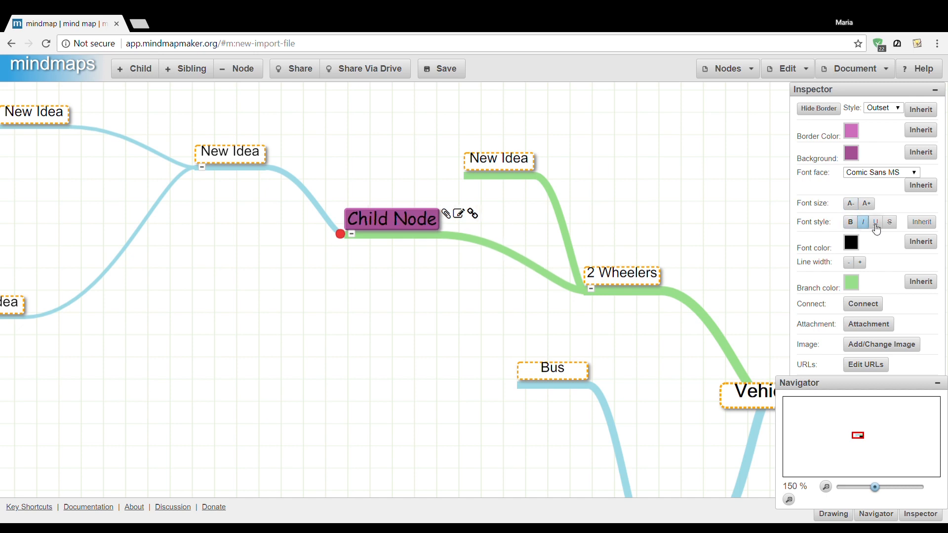
click(878, 223)
click(881, 226)
click(894, 226)
click(894, 227)
Set Child Node's font color to light red and thicken its branch line.
click(856, 246)
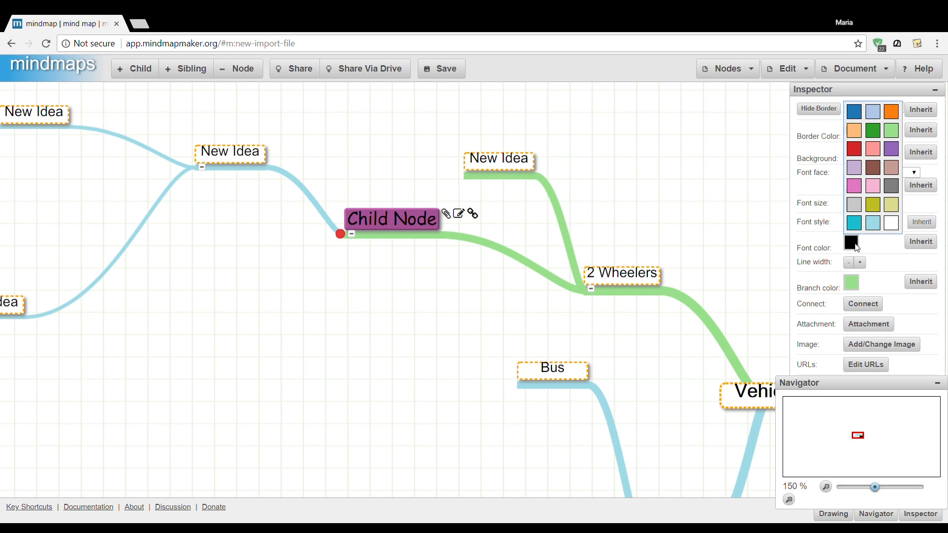
click(872, 149)
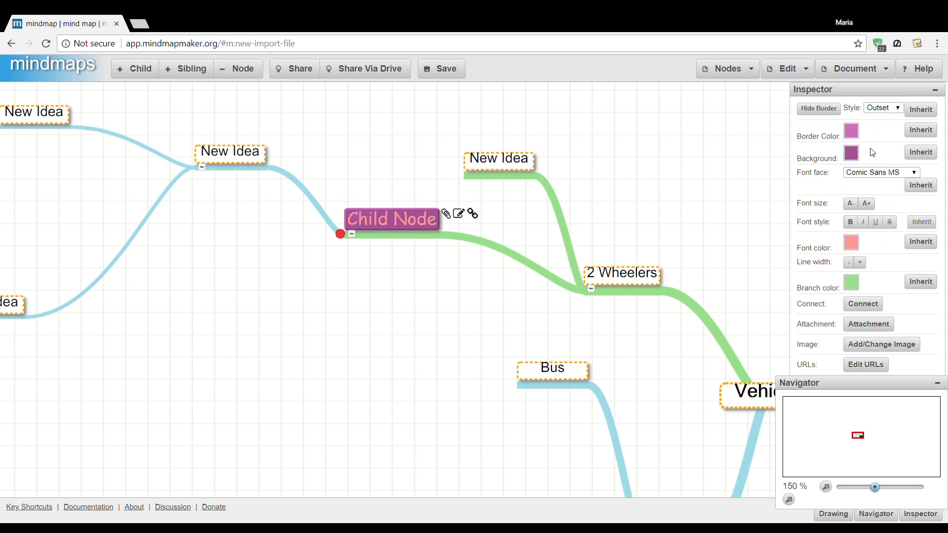
click(862, 262)
click(861, 263)
click(861, 262)
click(861, 263)
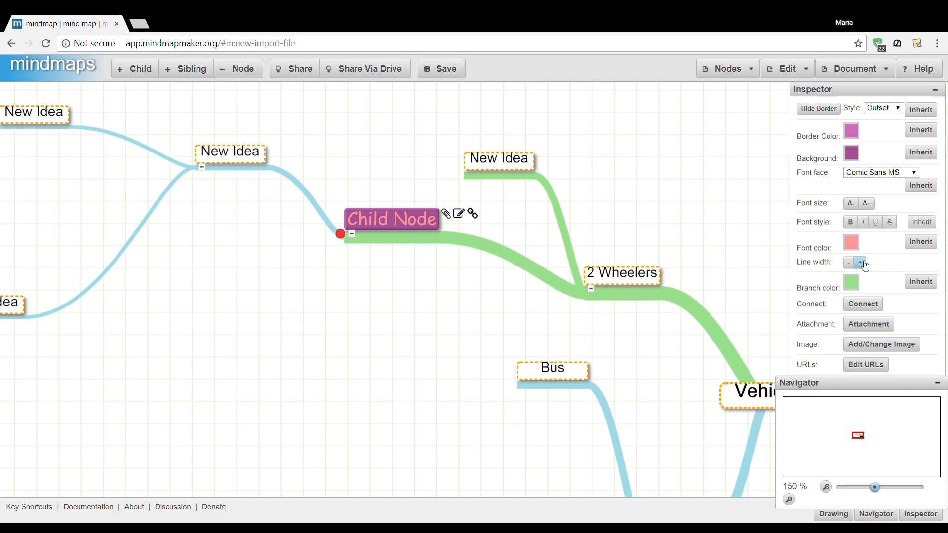
Thin Child Node's branch line down to a hairline and color the branch orange.
click(855, 264)
click(855, 265)
click(855, 265)
click(855, 265)
click(854, 264)
click(854, 265)
click(857, 269)
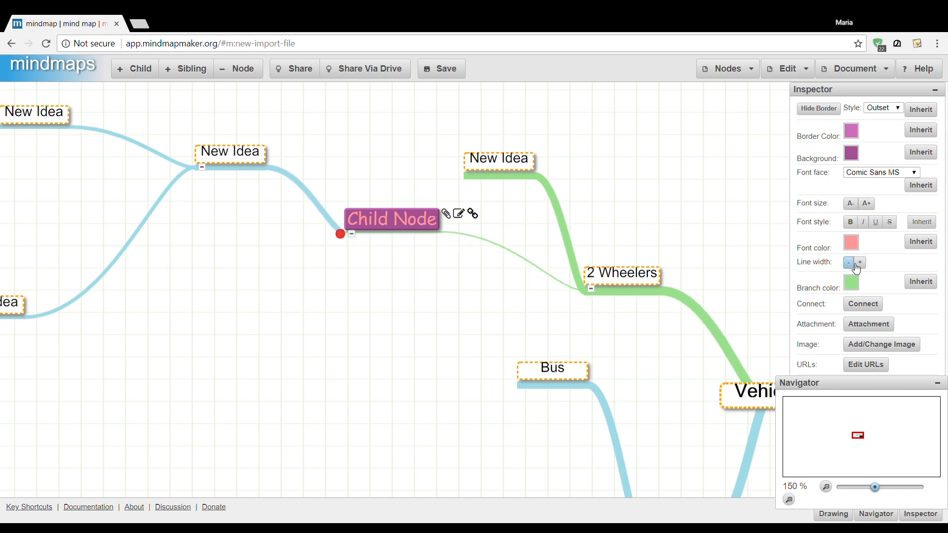
click(852, 289)
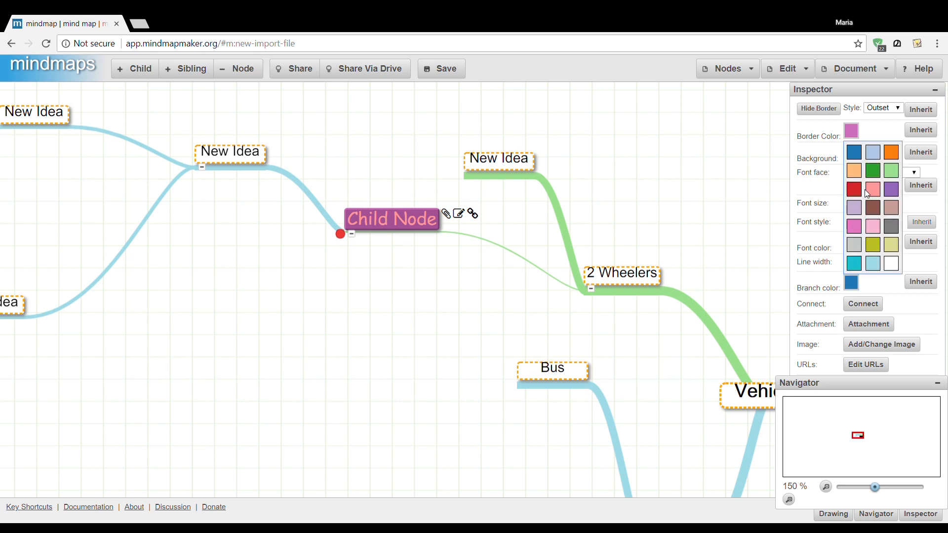
click(892, 154)
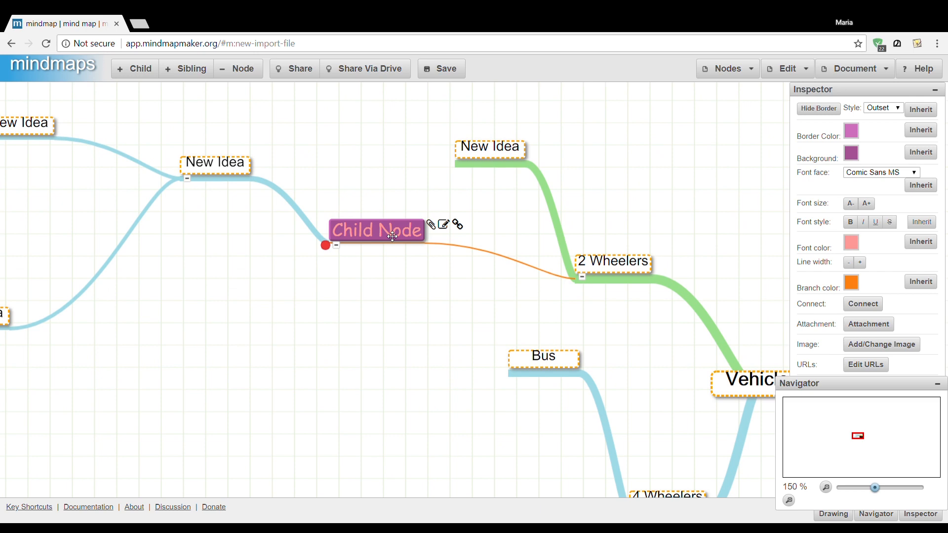
Connect Child Node to the Bus node and move Child Node slightly up and to the left.
click(860, 307)
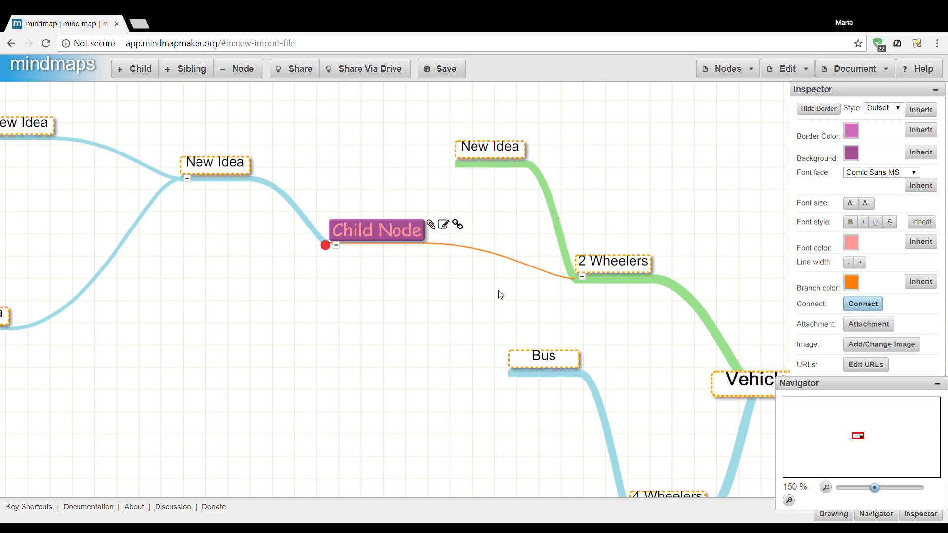
click(548, 359)
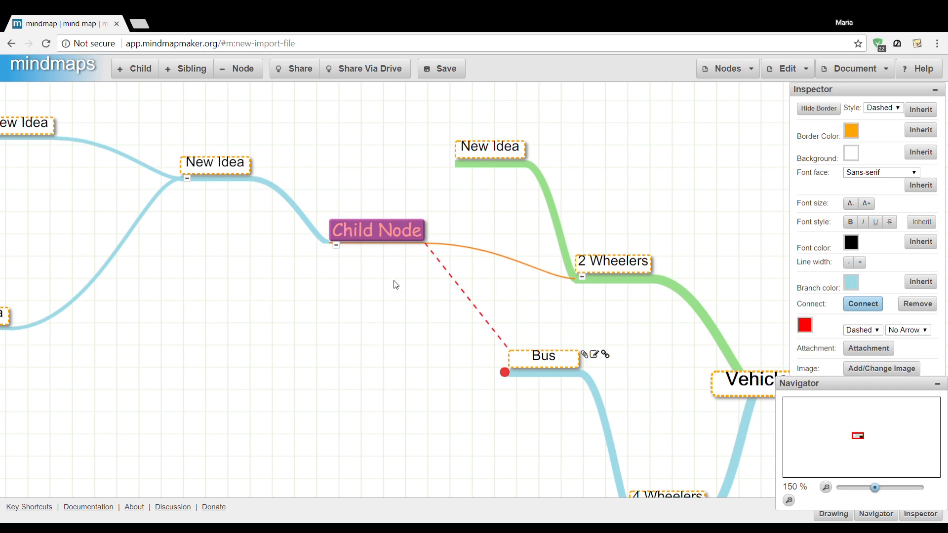
drag(388, 240, 367, 198)
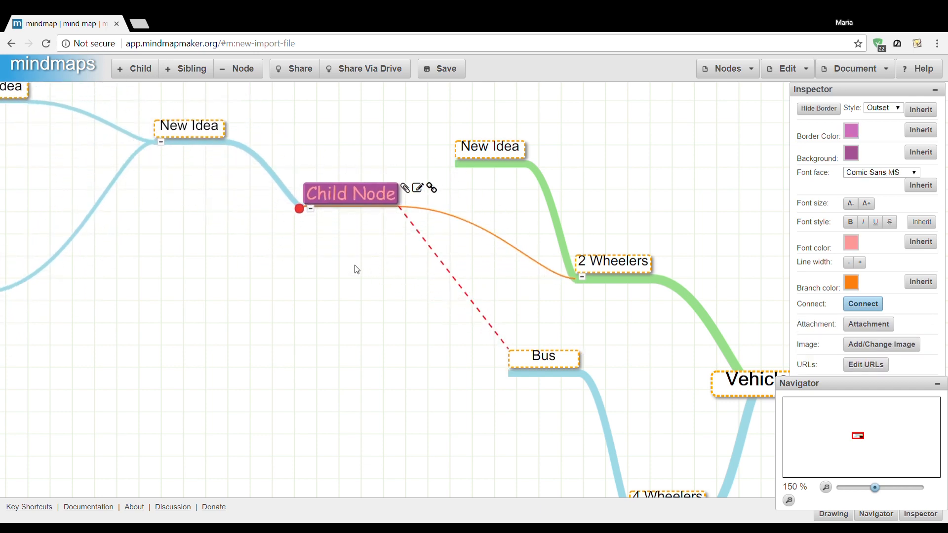
Connect Bus with Child Node again and set the connection line's color to light purple.
click(545, 357)
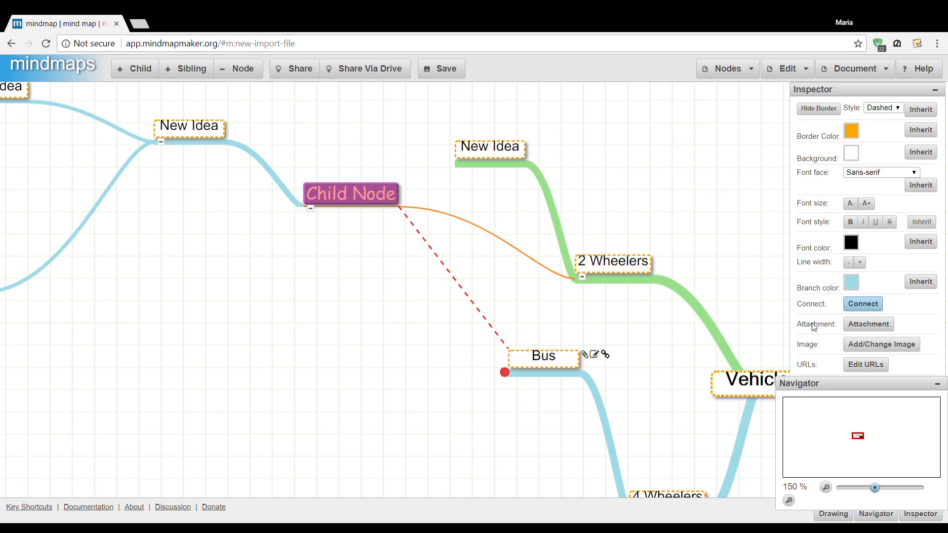
click(861, 307)
click(380, 198)
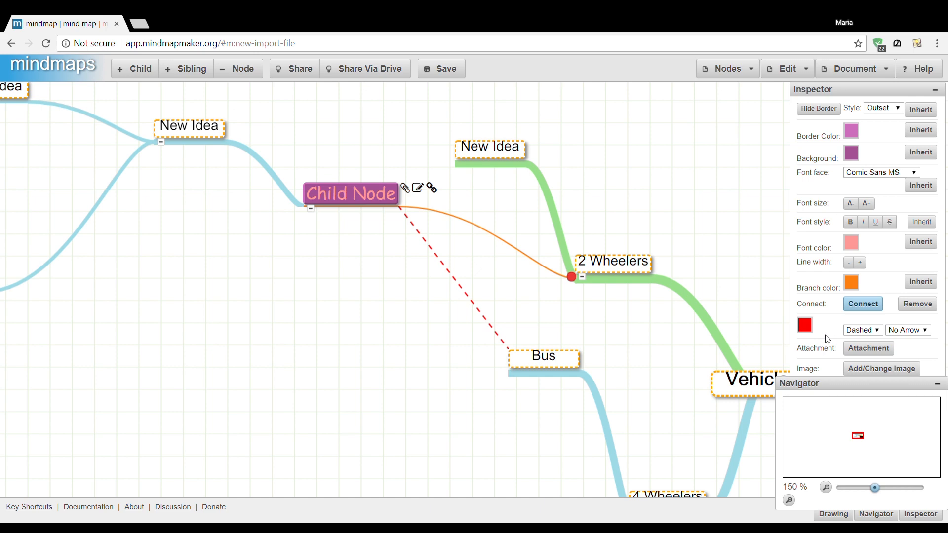
click(806, 329)
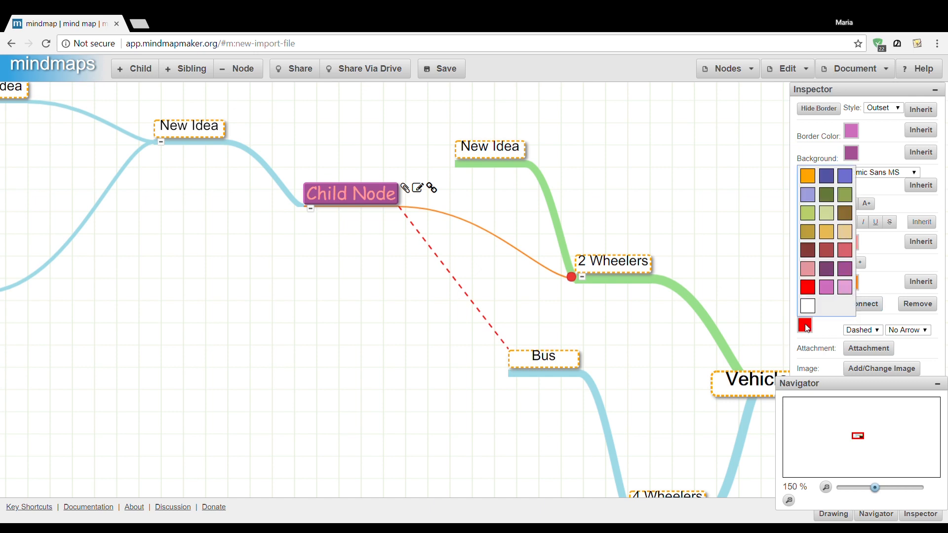
click(807, 195)
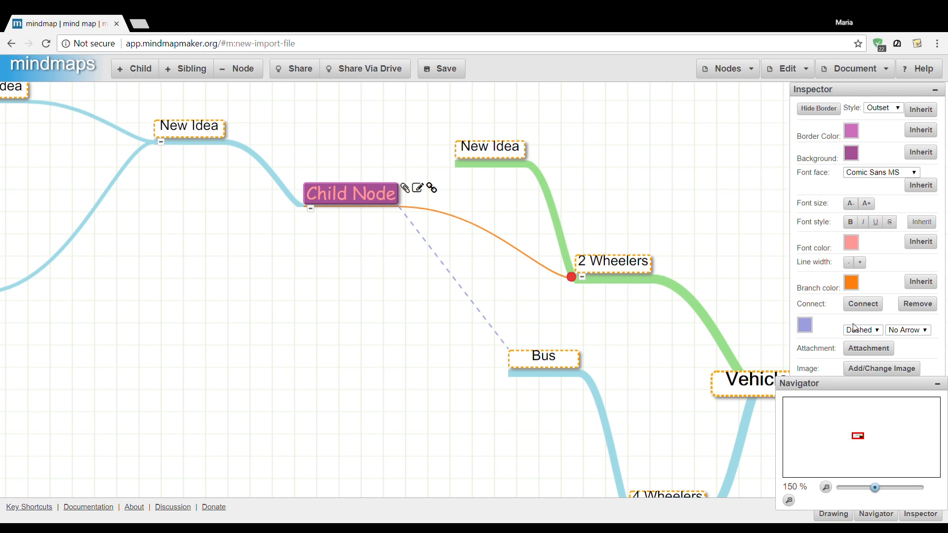
Make the connection between Child Node and Bus dotted, with arrowheads at both ends.
click(864, 334)
click(864, 360)
click(894, 336)
click(897, 354)
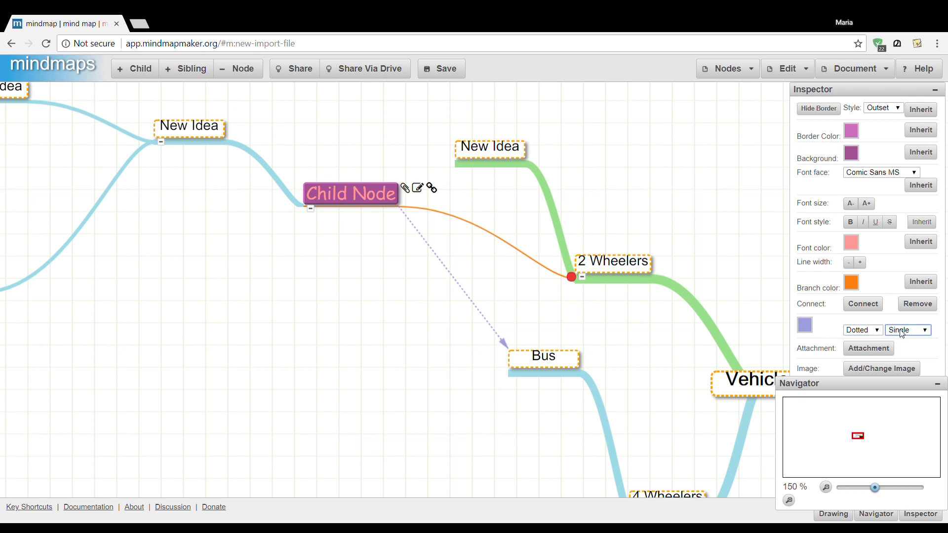
key(Down)
Remove the connection between Child Node and Bus and undo the removal.
click(916, 307)
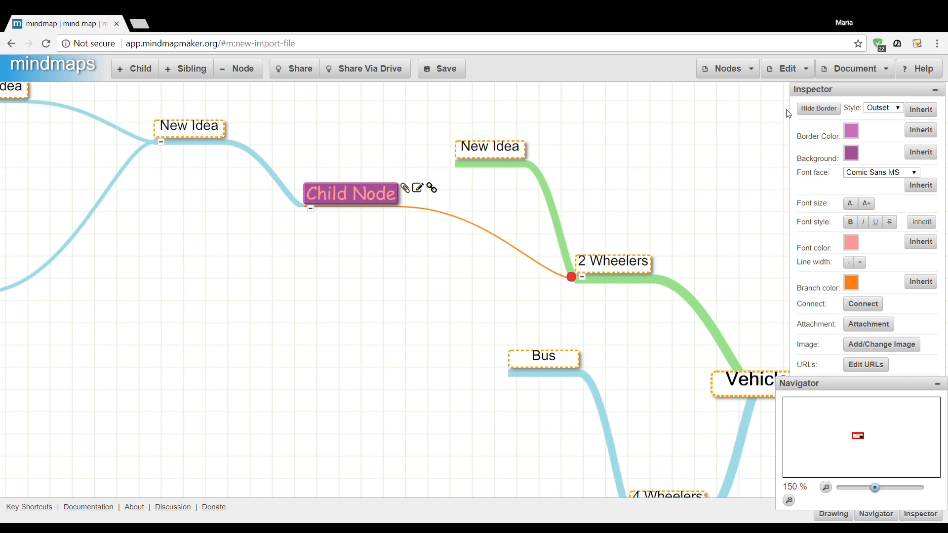
click(787, 69)
click(791, 89)
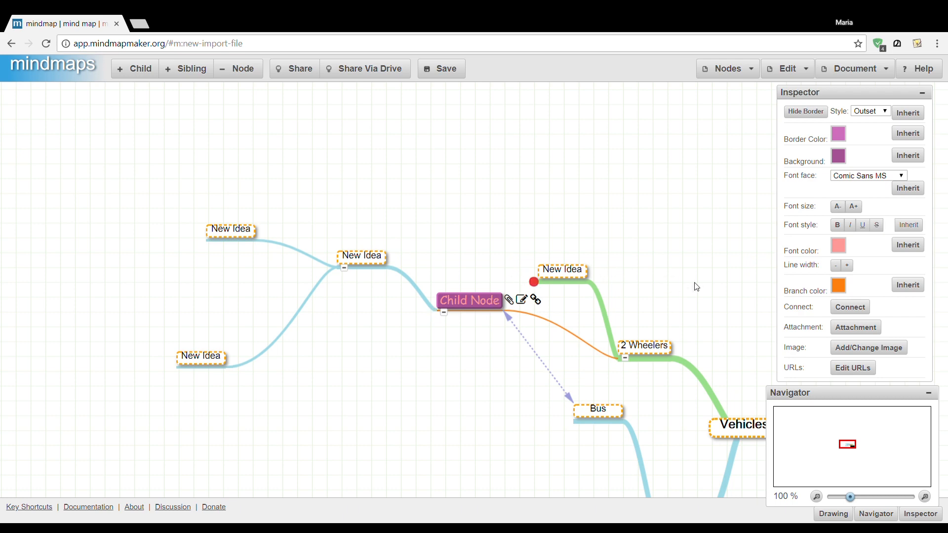
Add a text attachment reading "This is an attachment" to Child Node.
click(855, 327)
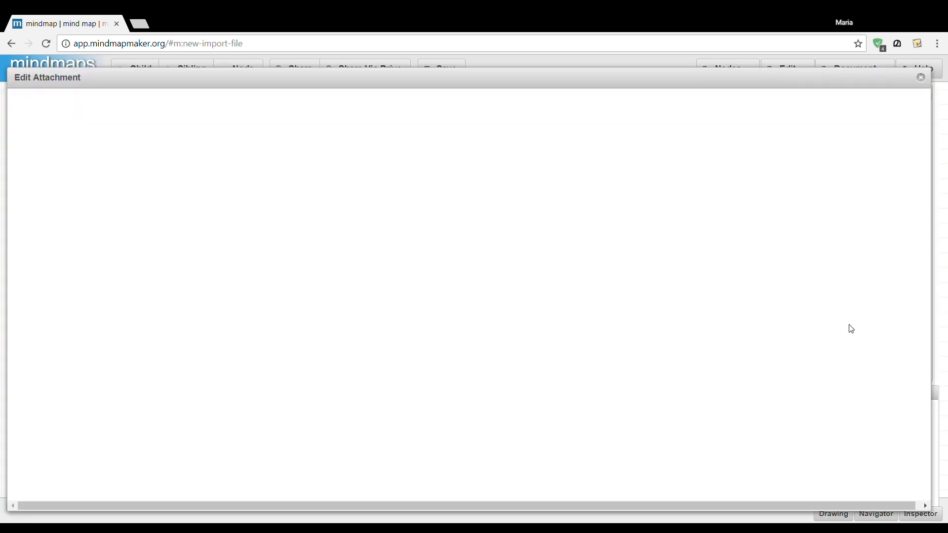
click(480, 298)
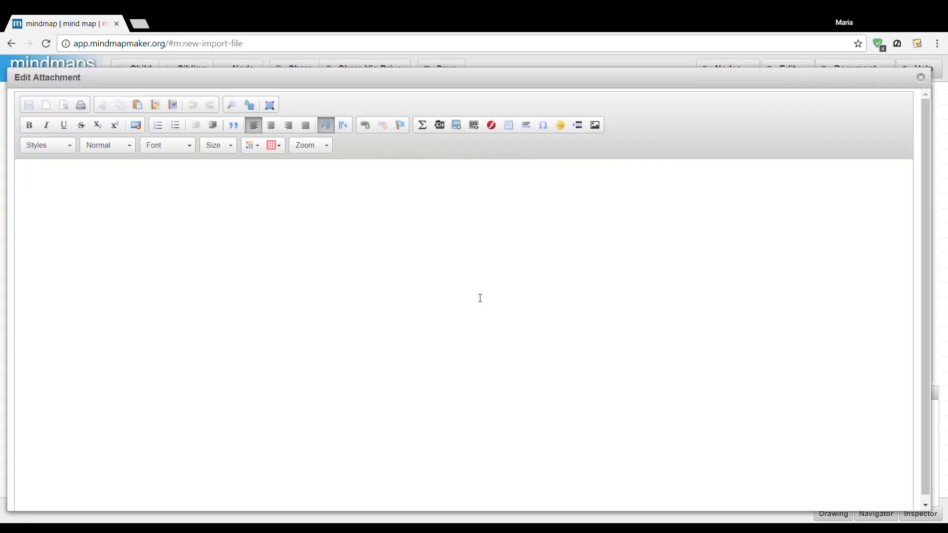
text(This is an attachment)
click(920, 79)
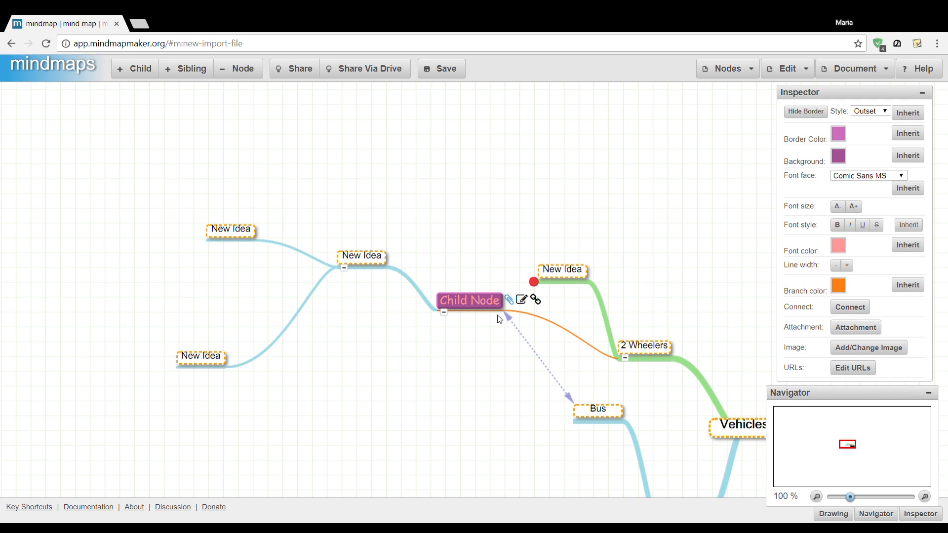
Reopen Child Node's attachment and insert the light bulb clipboard image from a file on a new line below the text.
click(570, 276)
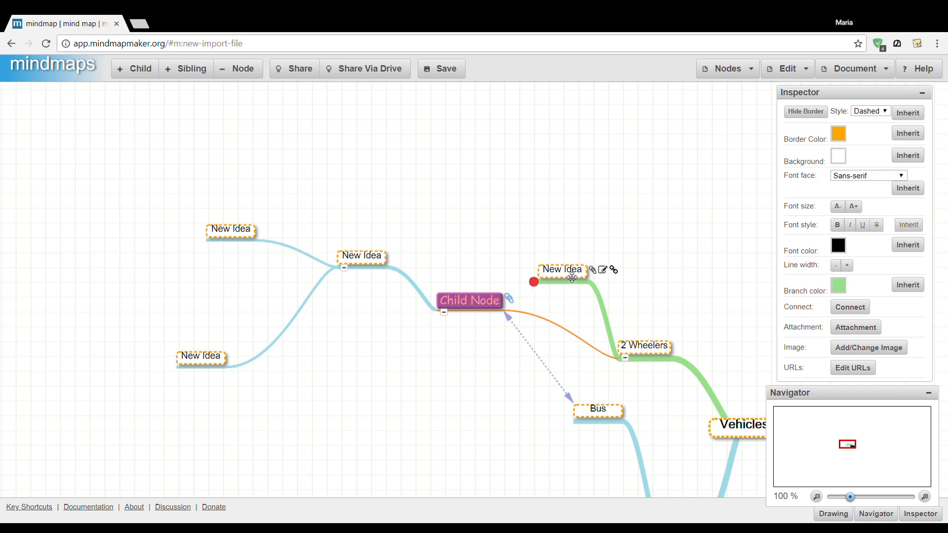
click(512, 298)
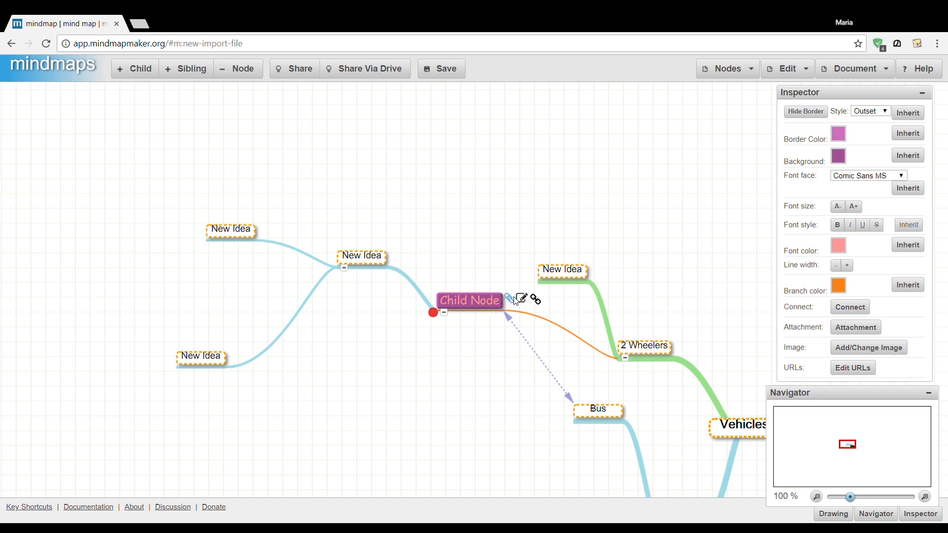
click(849, 329)
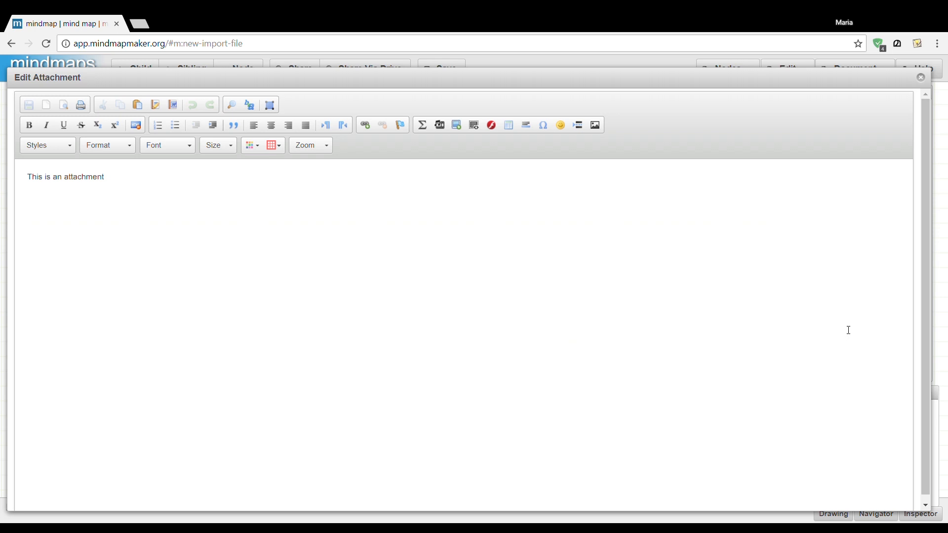
click(174, 186)
key(Return)
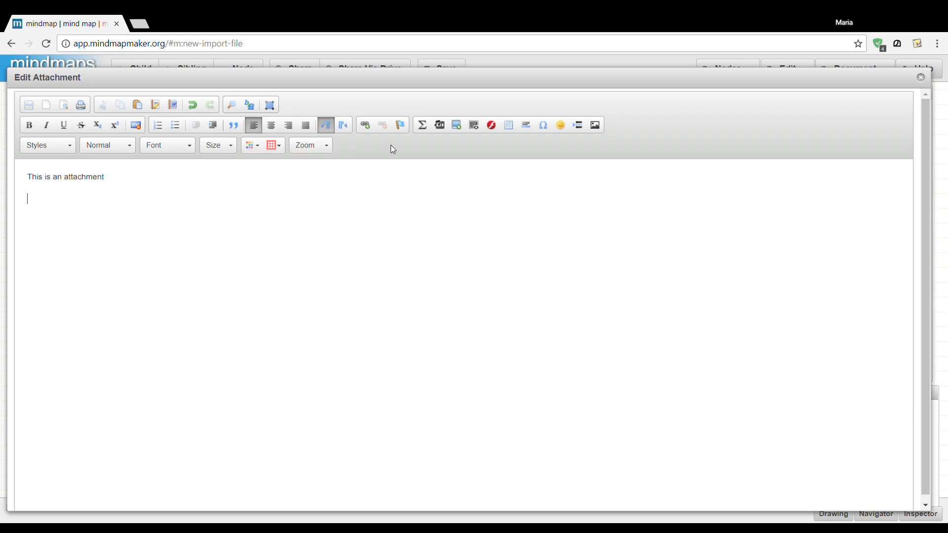
click(596, 125)
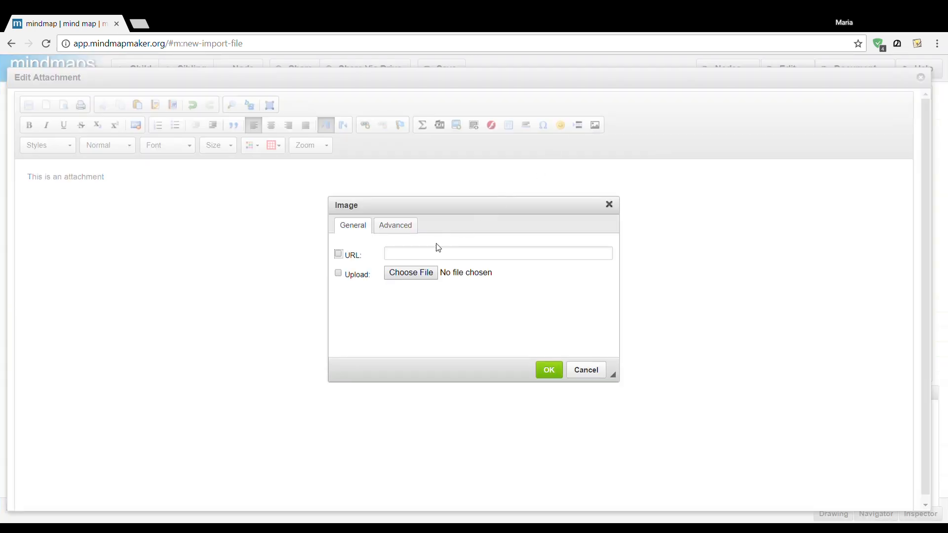
click(411, 274)
click(550, 371)
scroll(443, 354, down, 1)
scroll(443, 354, down, 1)
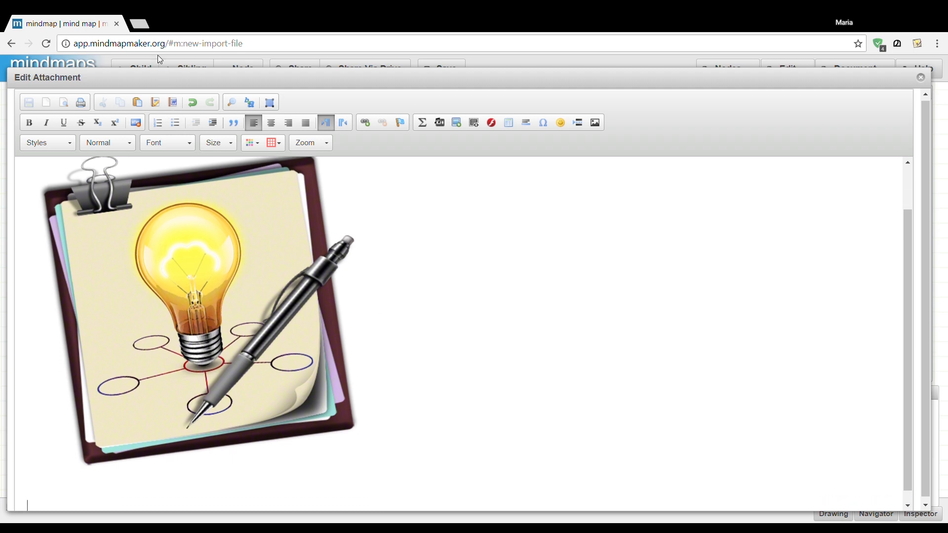
Open youtube.com in a new browser tab to get a video link and return to the attachment editor.
click(140, 29)
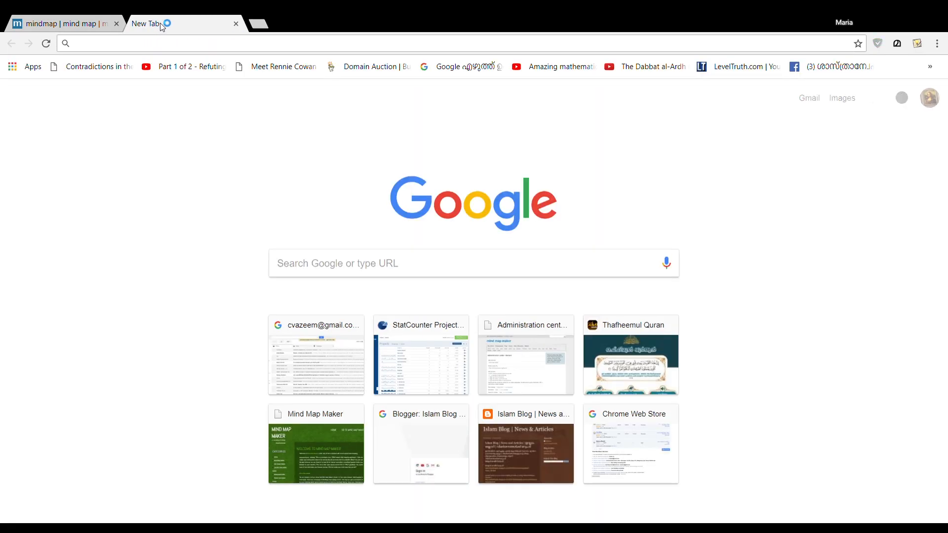
text(youtube.com)
key(Return)
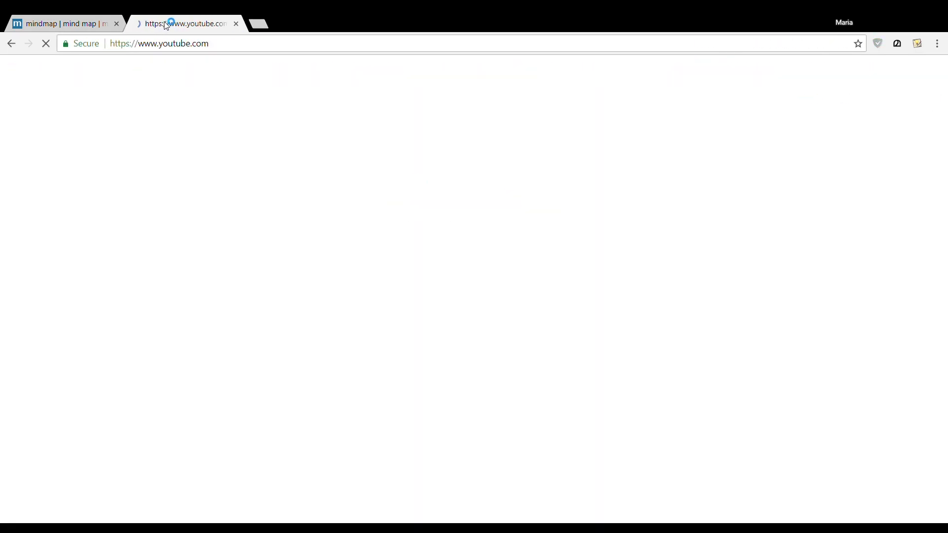
key(ctrl+shift+Tab)
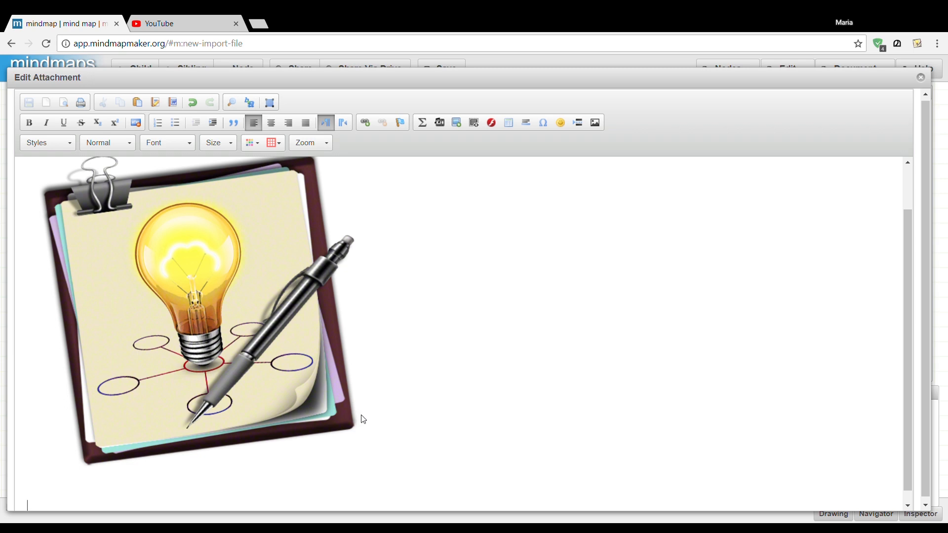
click(438, 129)
click(429, 286)
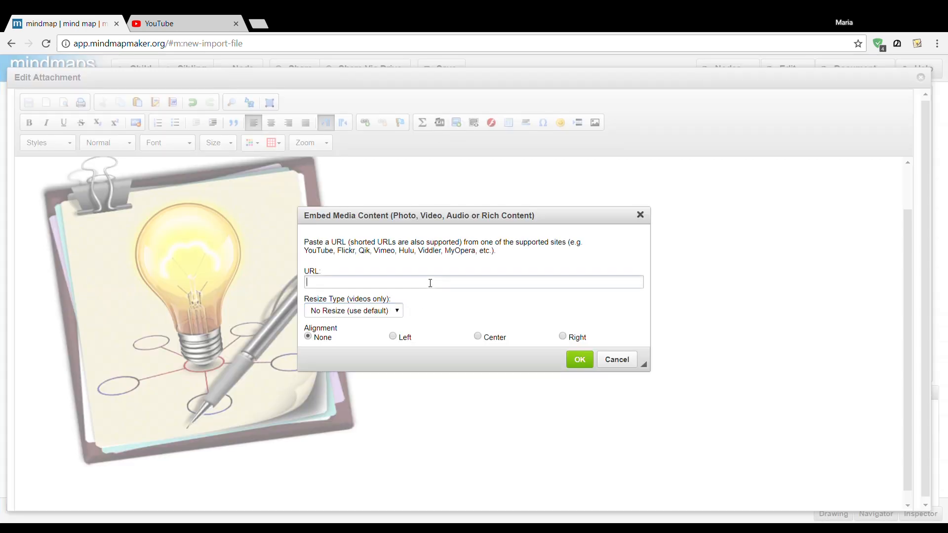
text(https://www.youtube.com/watch?v=FjtGs1lwqk8)
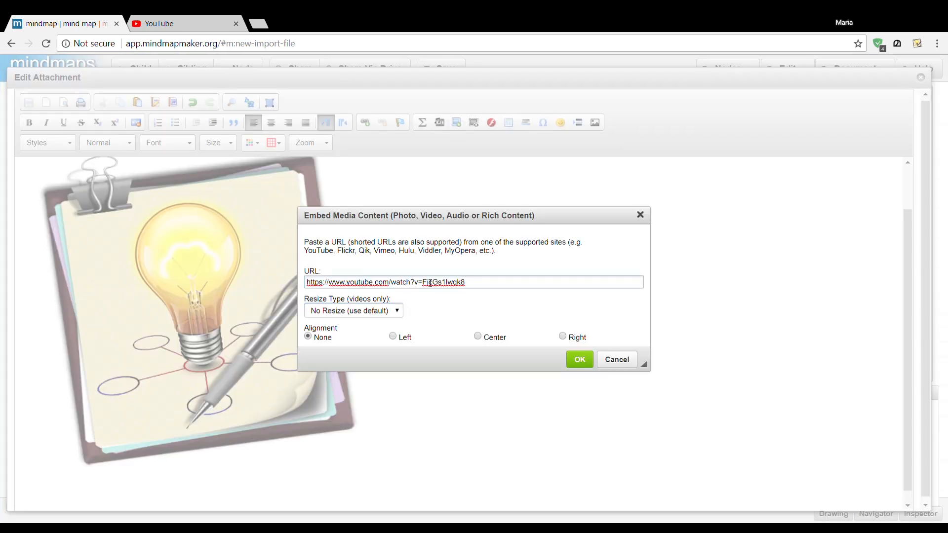
click(589, 364)
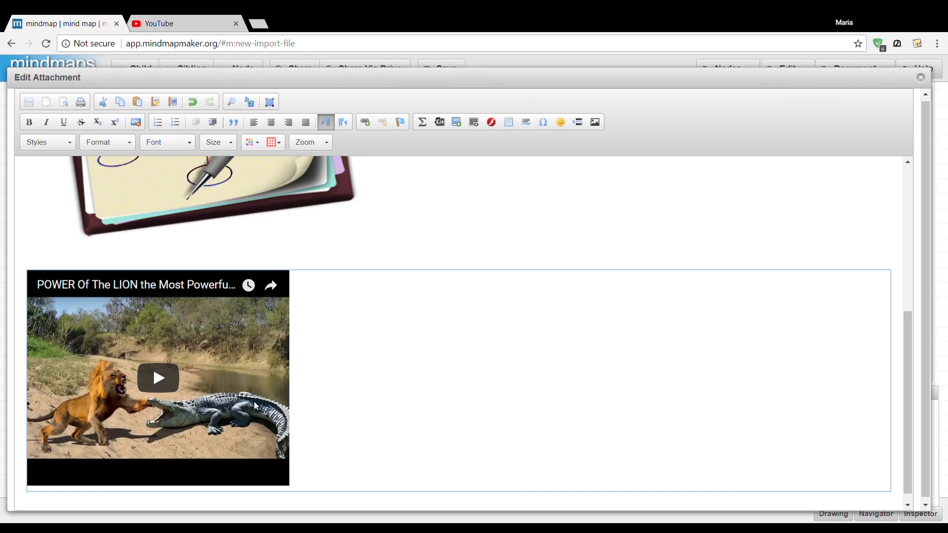
click(921, 78)
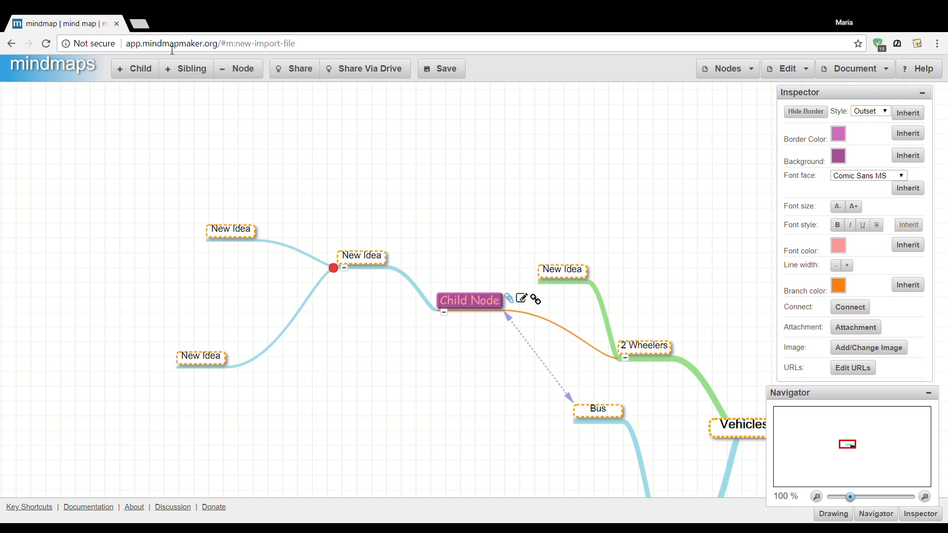
Search Google Images for "car" in a new browser tab, pick the red Nexon picture and return to the mind map.
click(148, 27)
text(car)
key(Return)
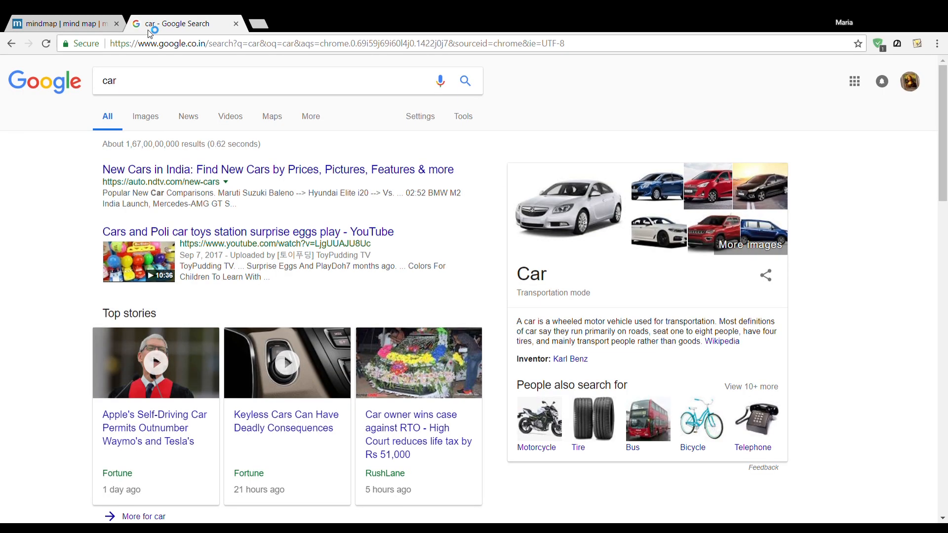
click(143, 119)
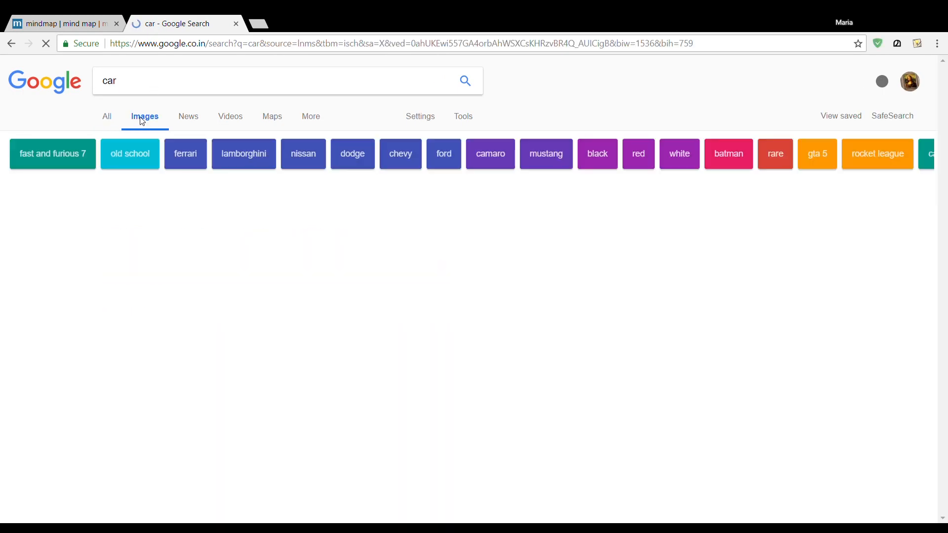
click(270, 232)
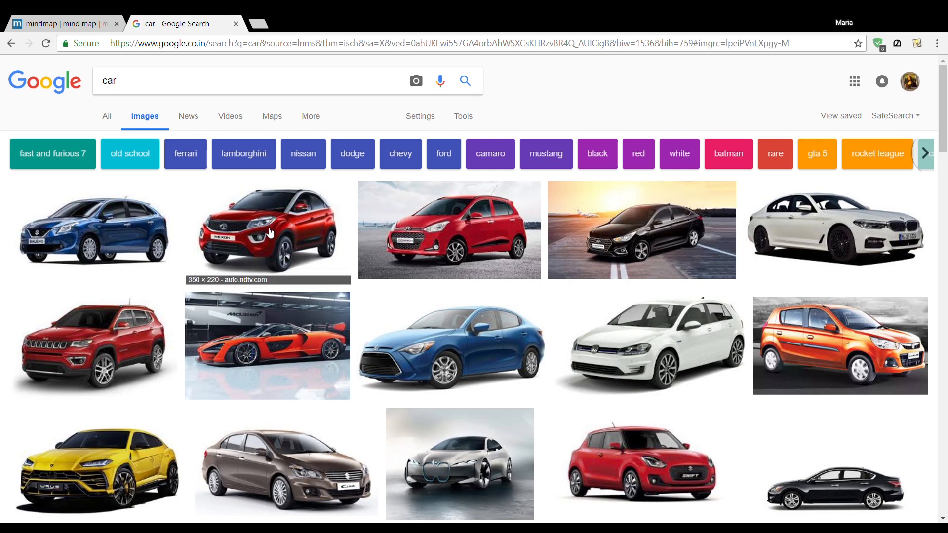
key(ctrl+w)
Add the red car image at 350 x 220 with Top alignment to Child Node's New Idea node and move it up and left.
click(362, 255)
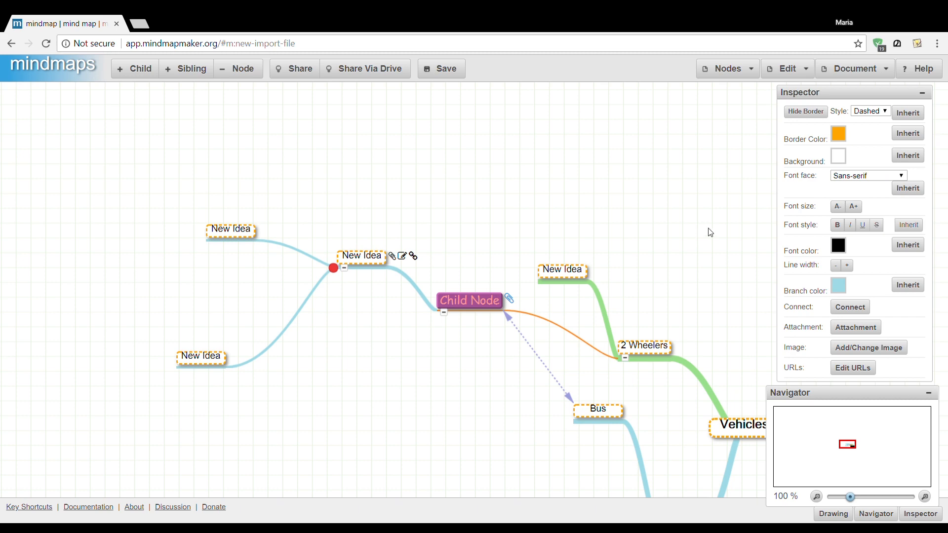
click(852, 350)
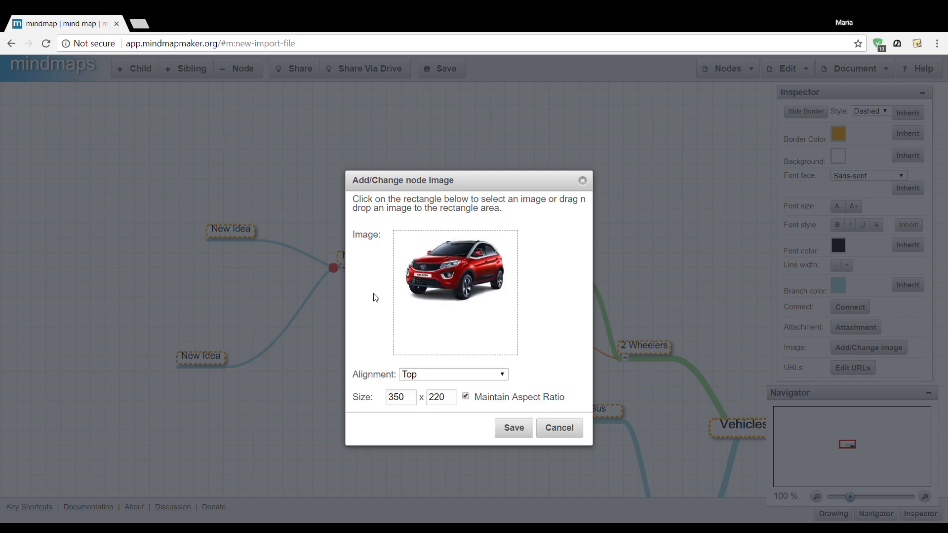
click(513, 428)
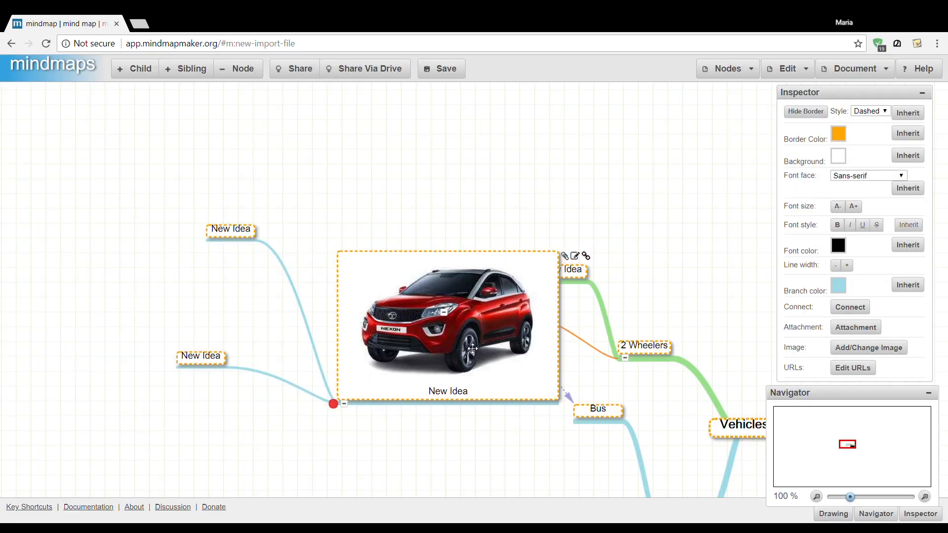
drag(466, 341, 341, 196)
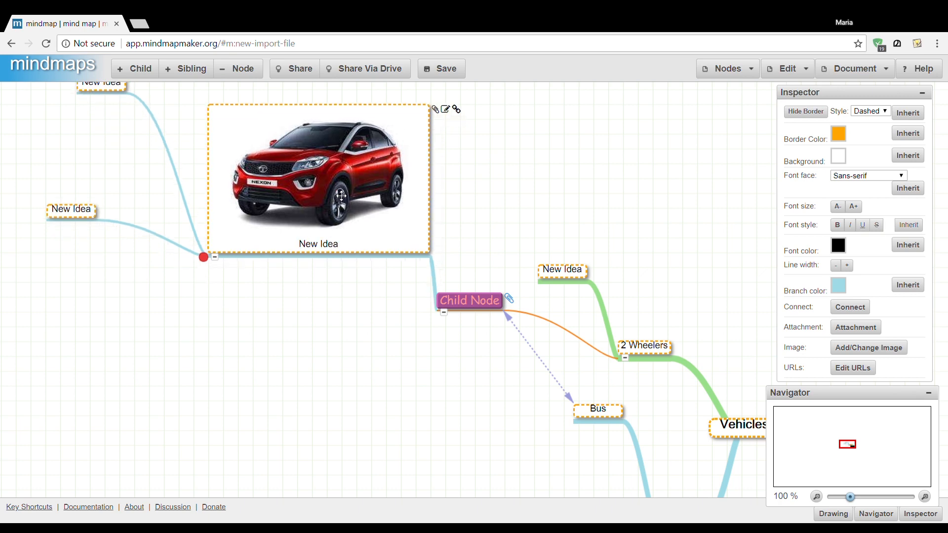
Set the alignment of the New Idea node's car image to Right.
click(849, 351)
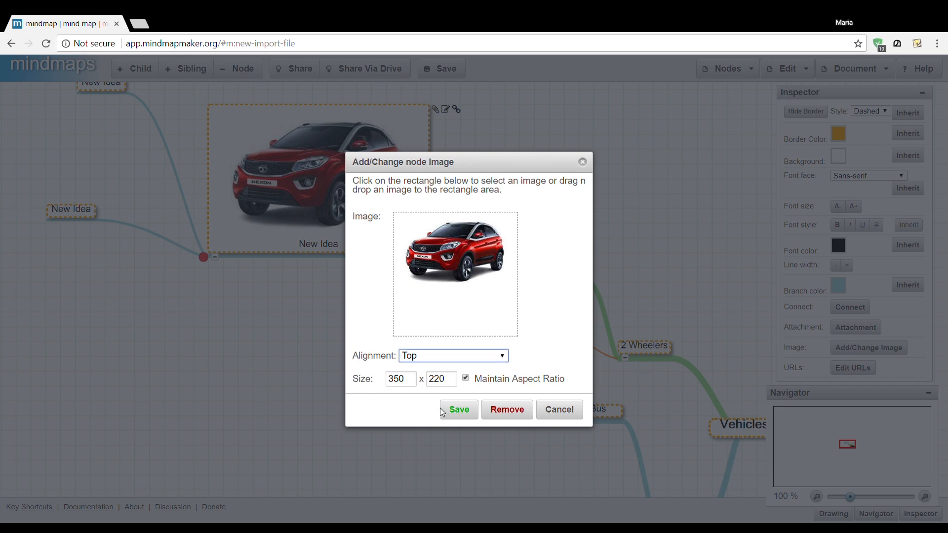
key(Down)
click(462, 413)
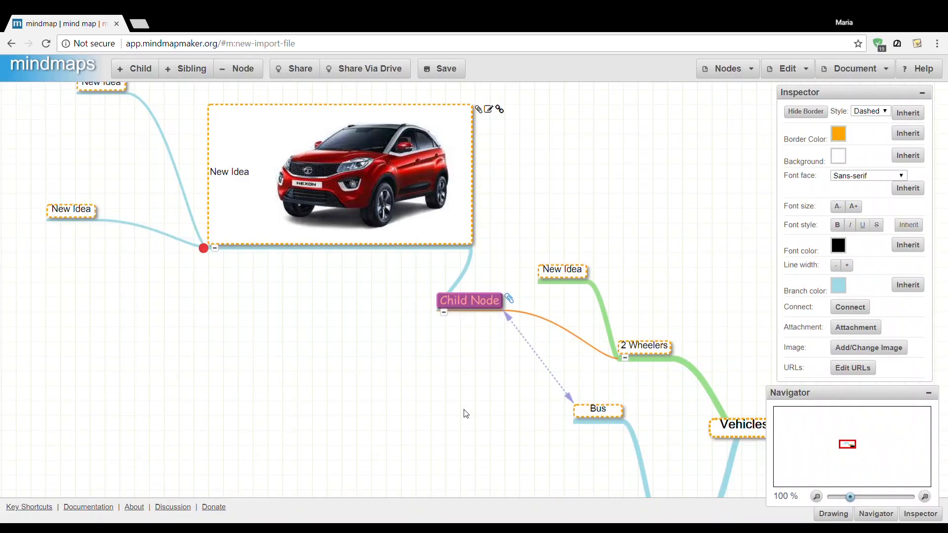
Set the car image's width to 100 with the aspect ratio maintained and move the node down and right, beside Child Node.
click(850, 347)
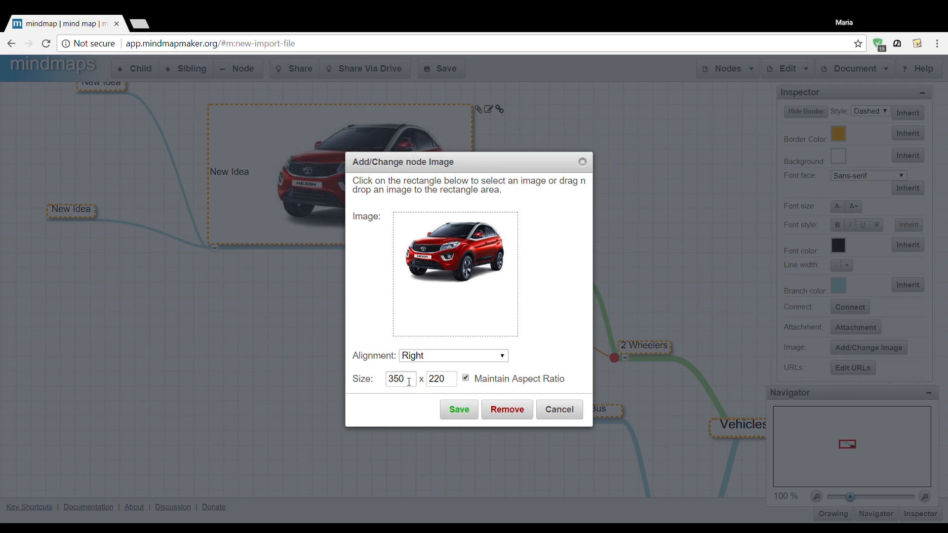
key(BackSpace)
key(BackSpace)
key(BackSpace)
text(100)
click(459, 410)
drag(291, 141, 348, 279)
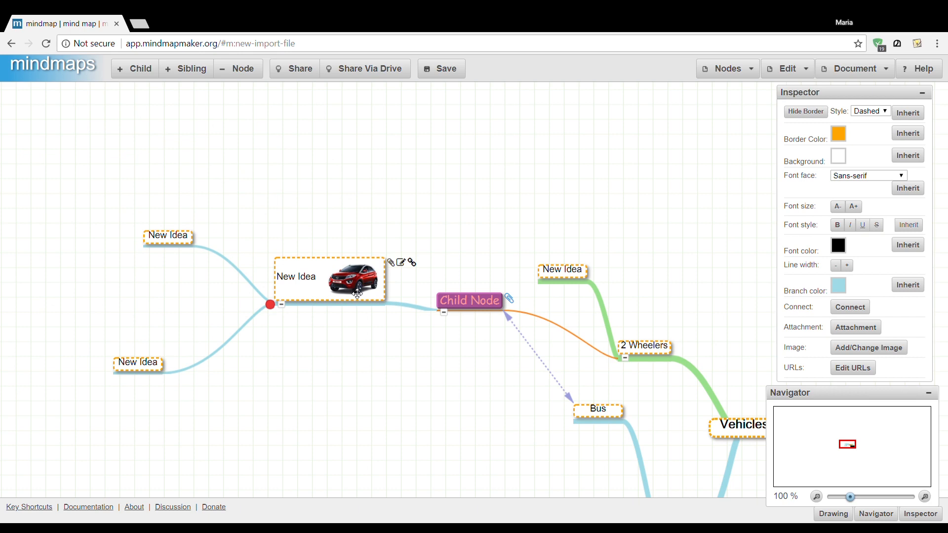
Replace the car image with the light bulb clipboard picture at 567 x 567 and remove that image from the node.
click(847, 349)
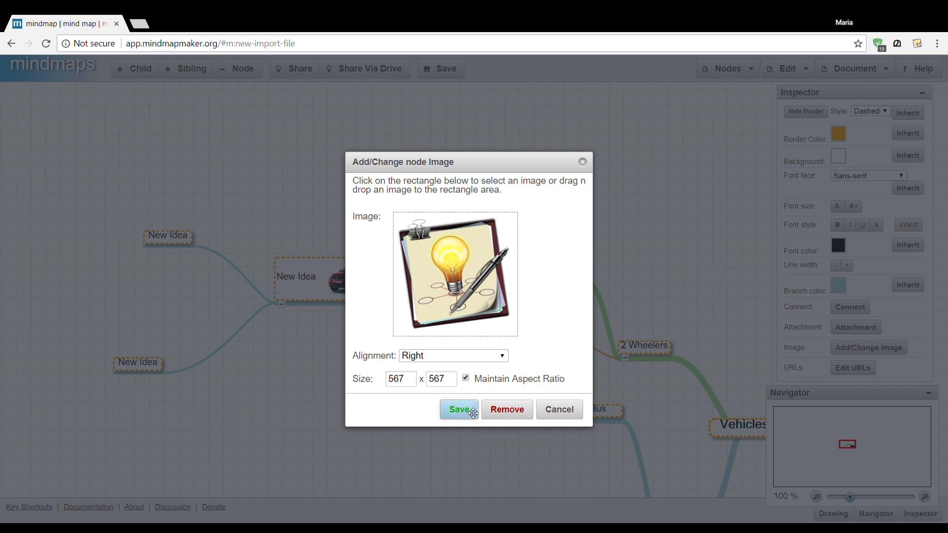
click(458, 409)
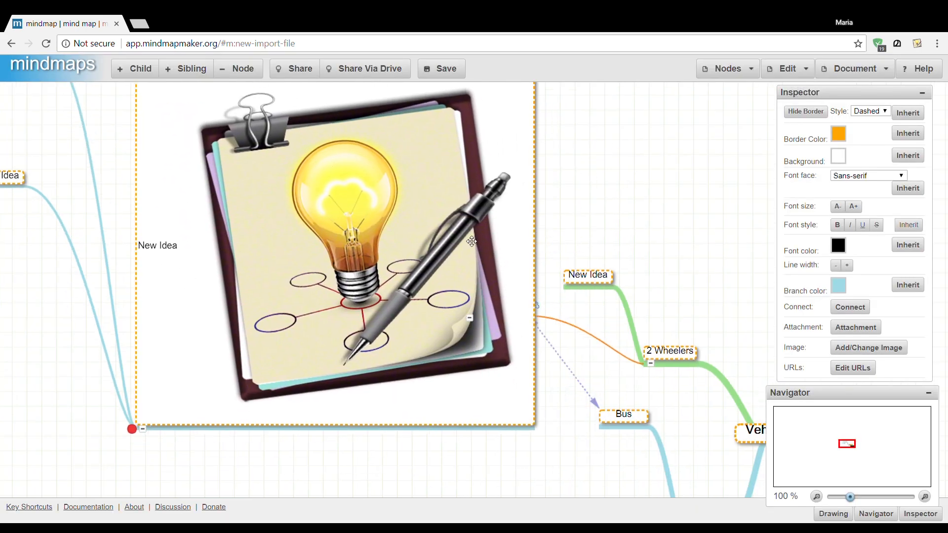
click(850, 348)
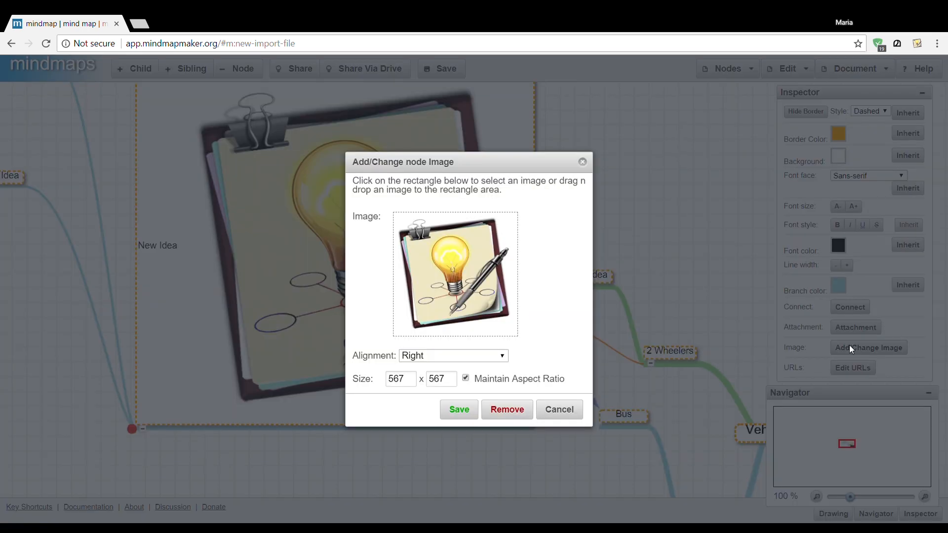
click(507, 410)
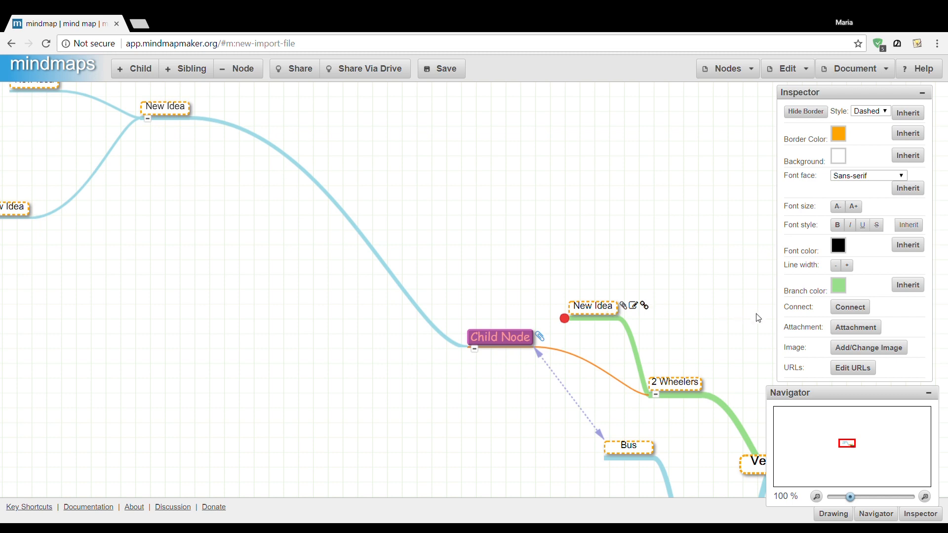
click(862, 373)
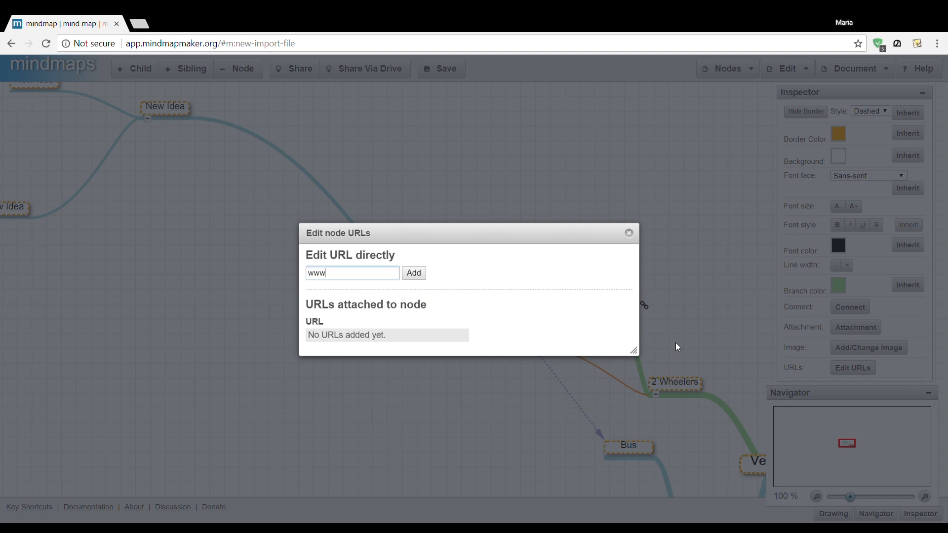
text(www.google.com)
key(Return)
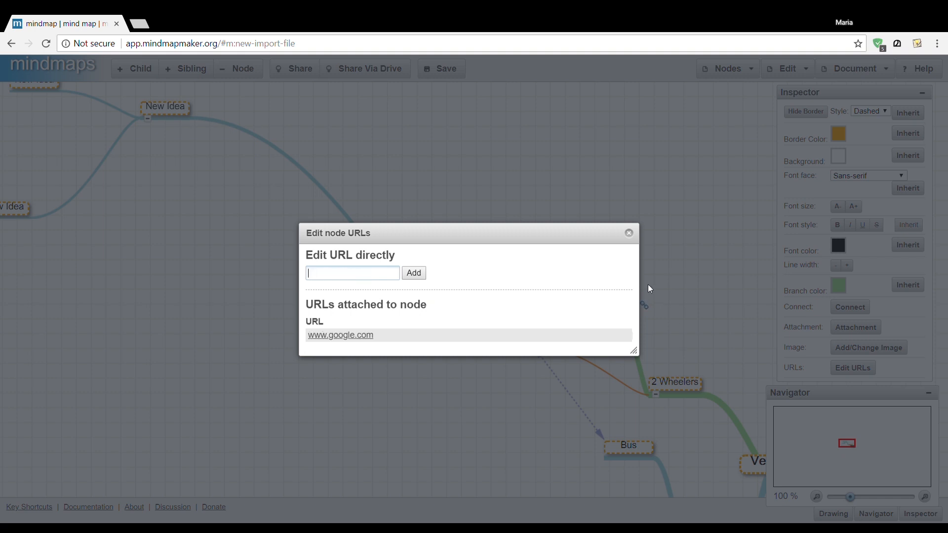
click(629, 233)
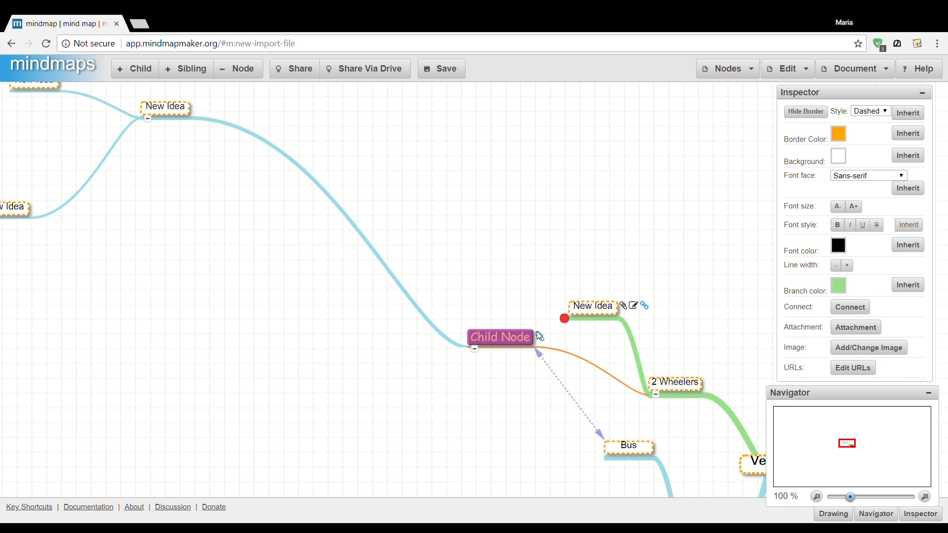
click(515, 338)
click(602, 311)
click(857, 368)
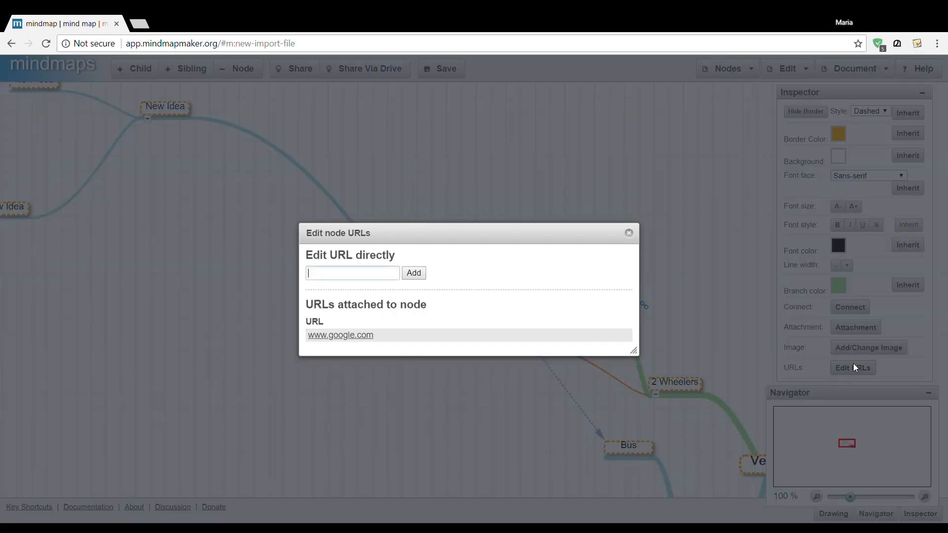
click(357, 340)
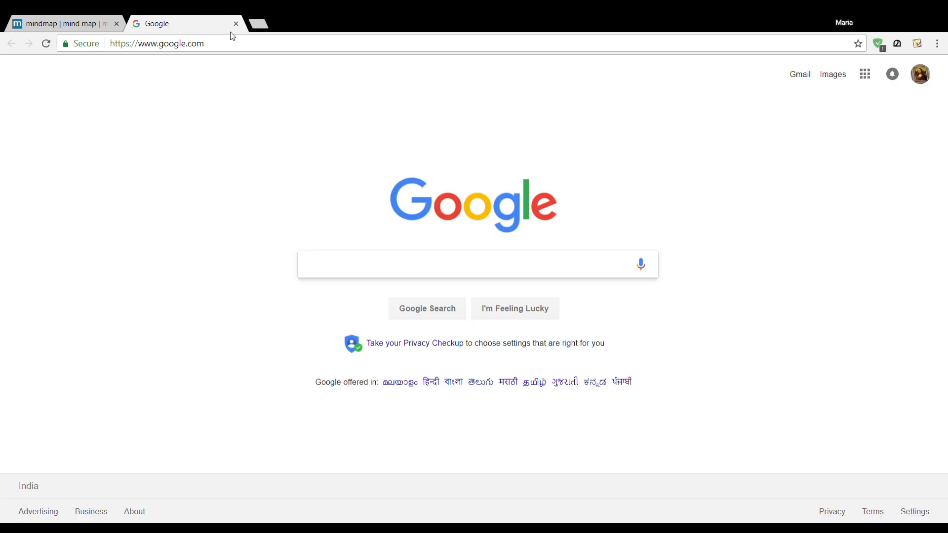
click(236, 24)
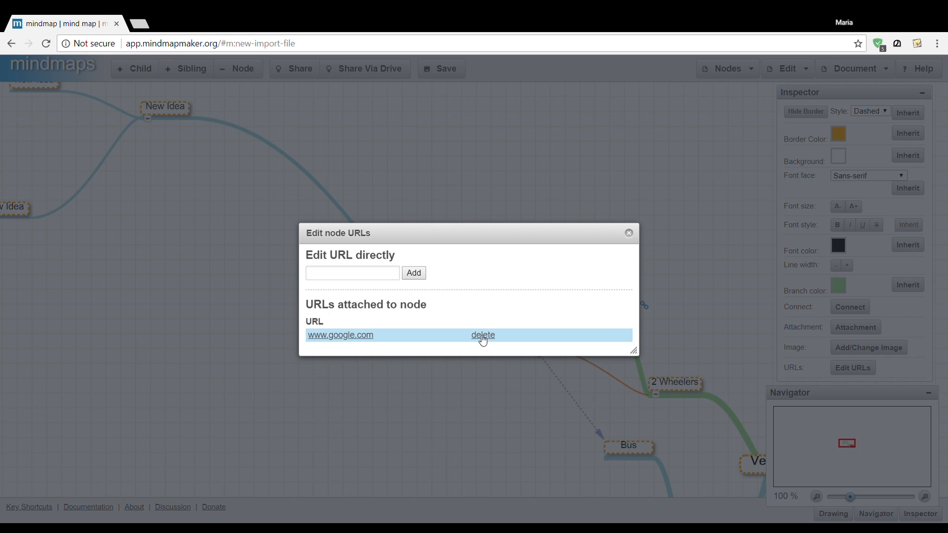
click(482, 336)
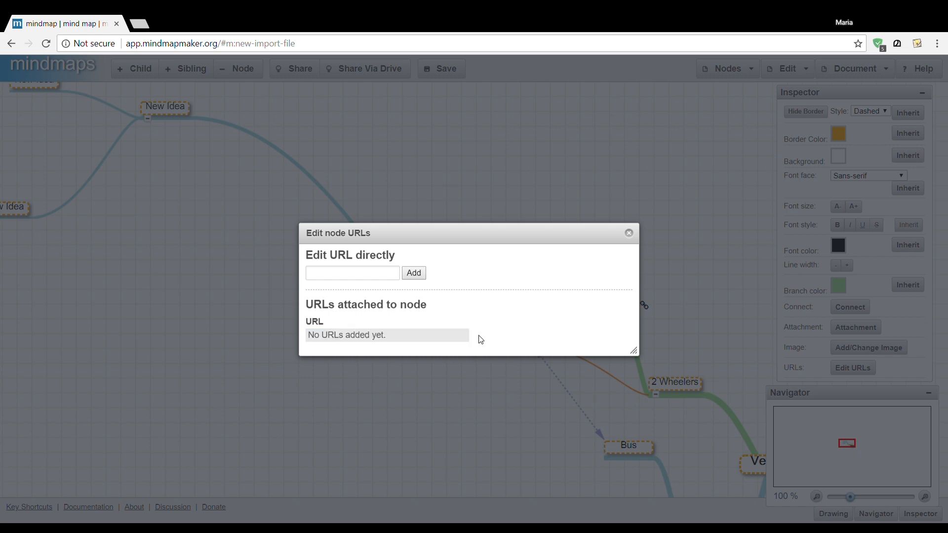
click(628, 233)
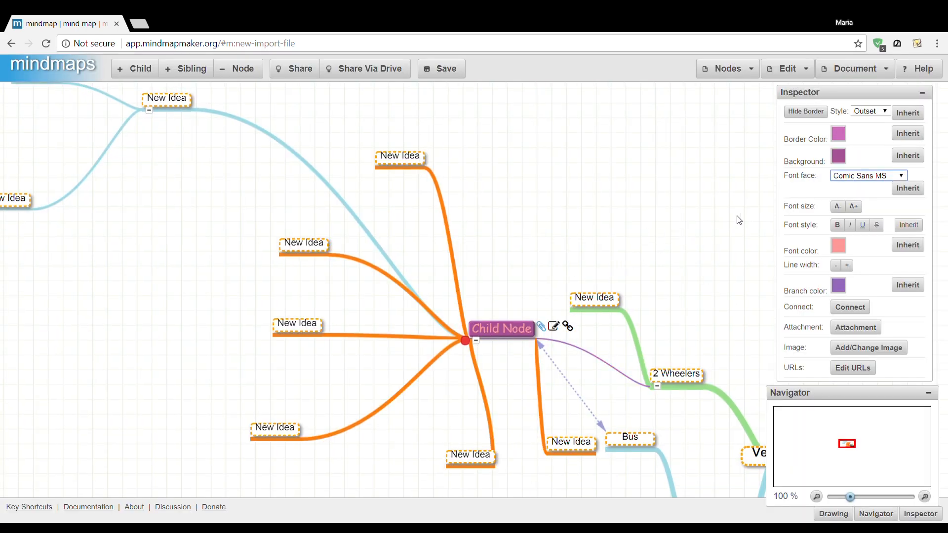
Make Child Node's subnodes inherit its Comic Sans MS font face and enlarge Child Node's text by three increments.
click(908, 189)
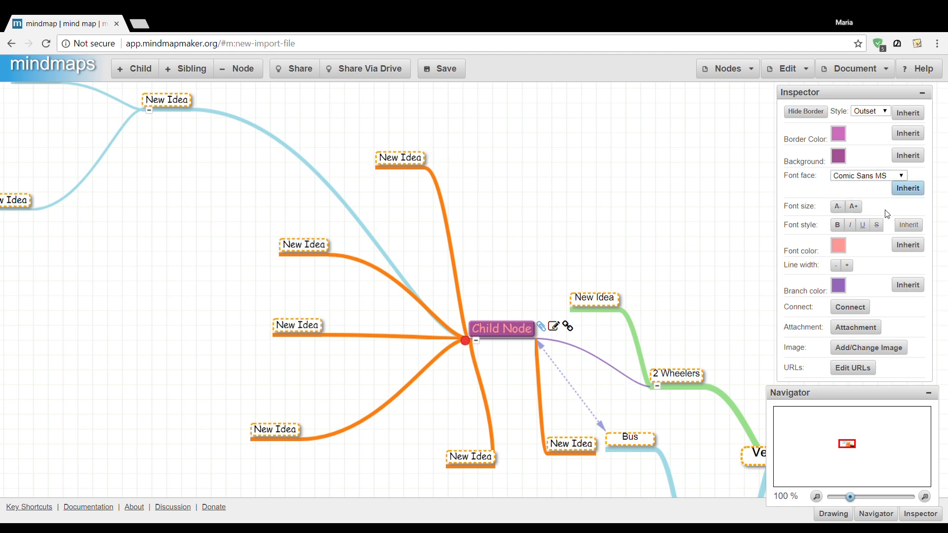
click(860, 212)
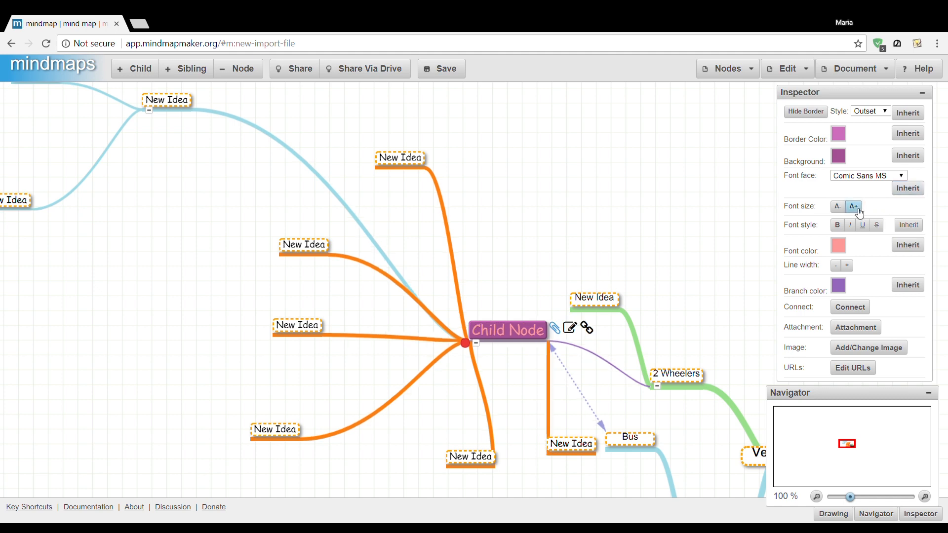
click(860, 212)
click(860, 213)
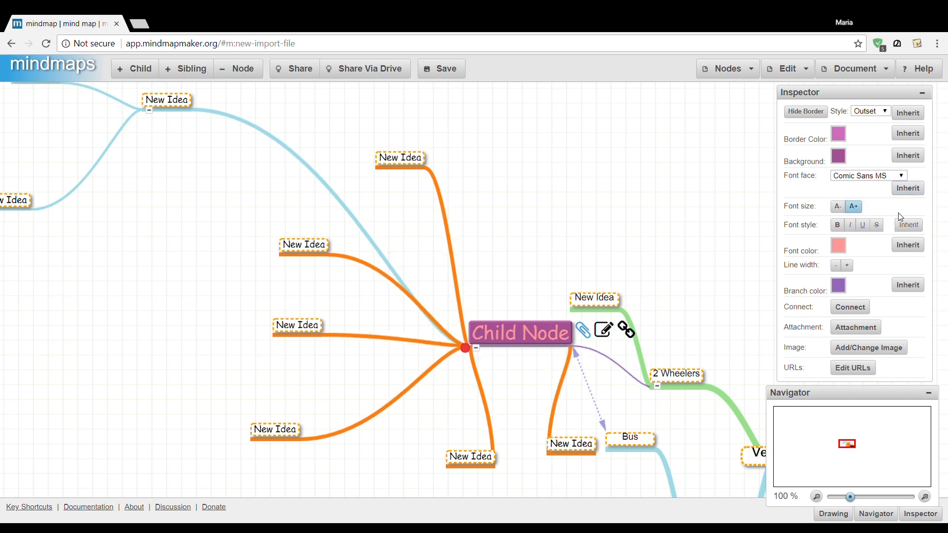
Make Child Node's text bold and have its subnodes inherit its font style, font color and branch color.
click(836, 228)
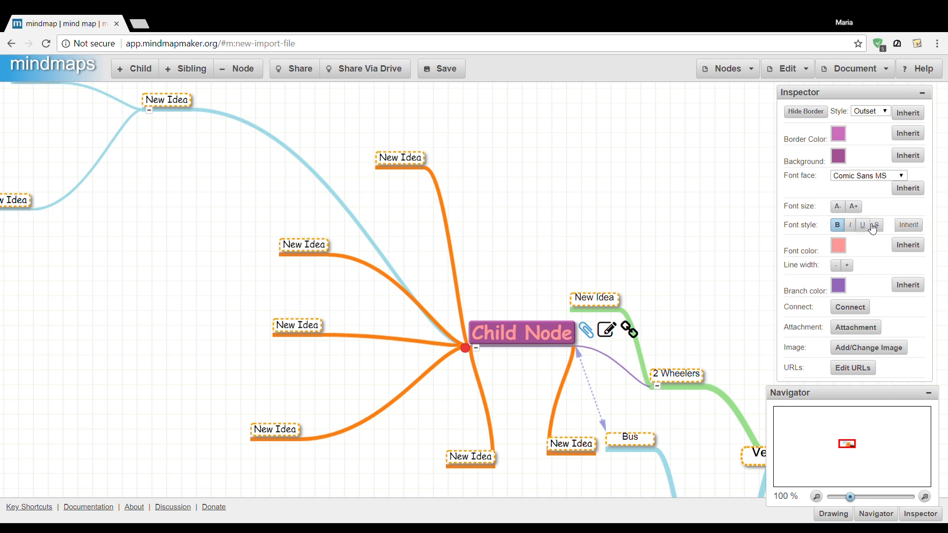
click(907, 228)
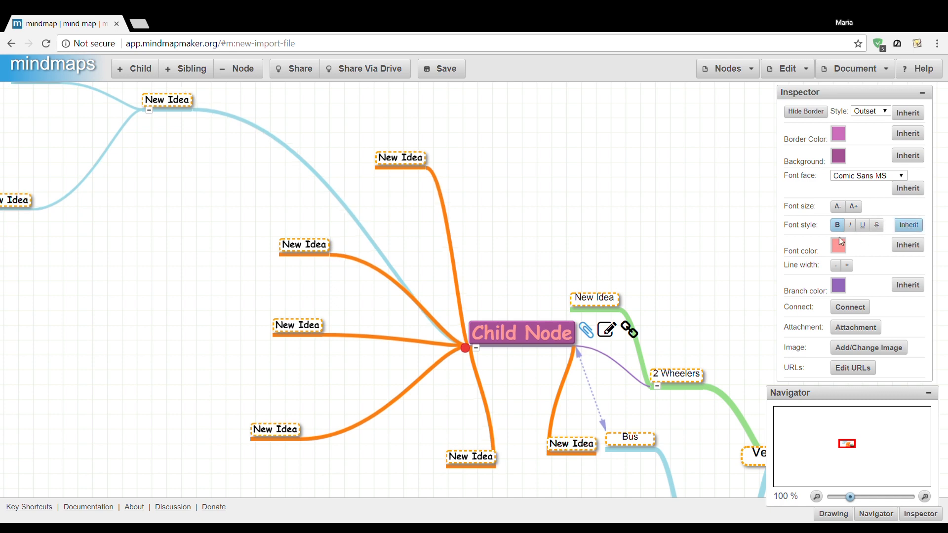
click(906, 247)
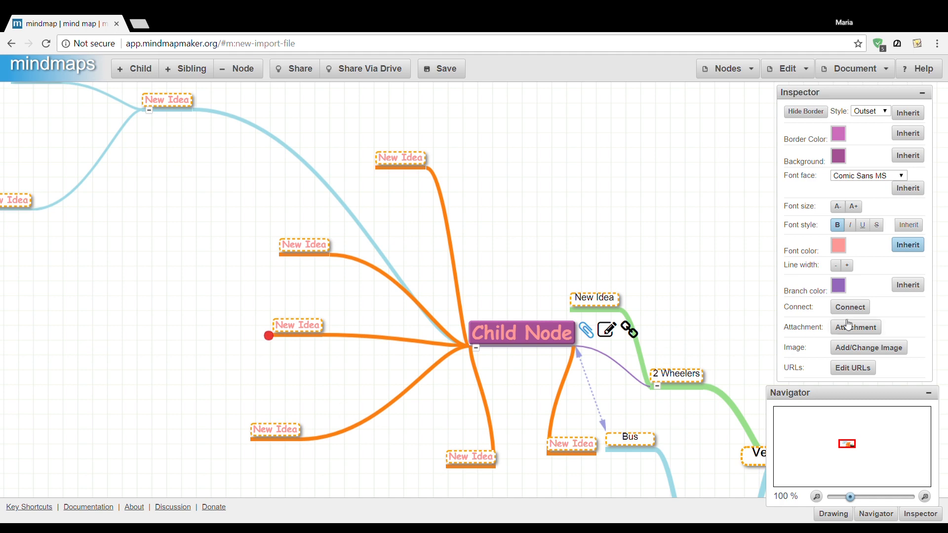
click(907, 284)
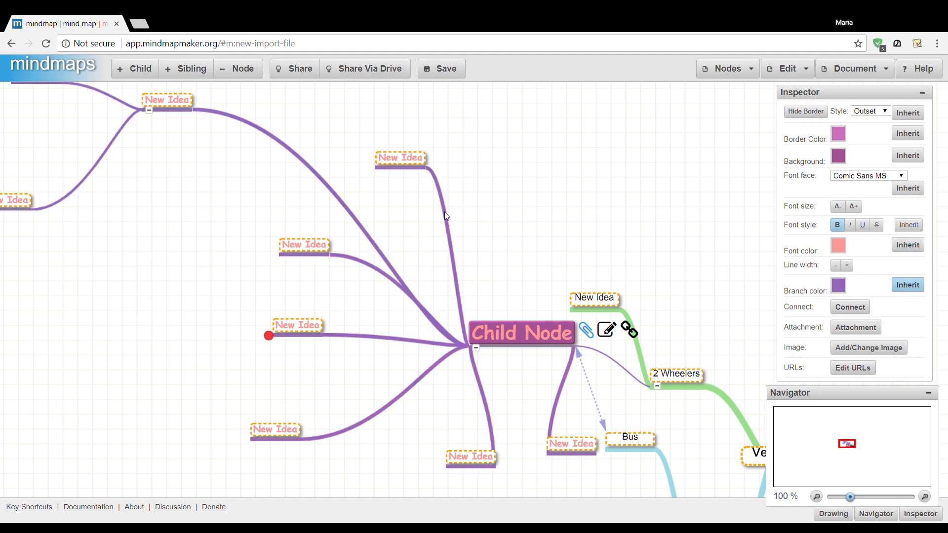
Move the Navigator panel up and examine the map around Child Node at 175 % zoom, returning to 100 %.
drag(777, 441, 773, 395)
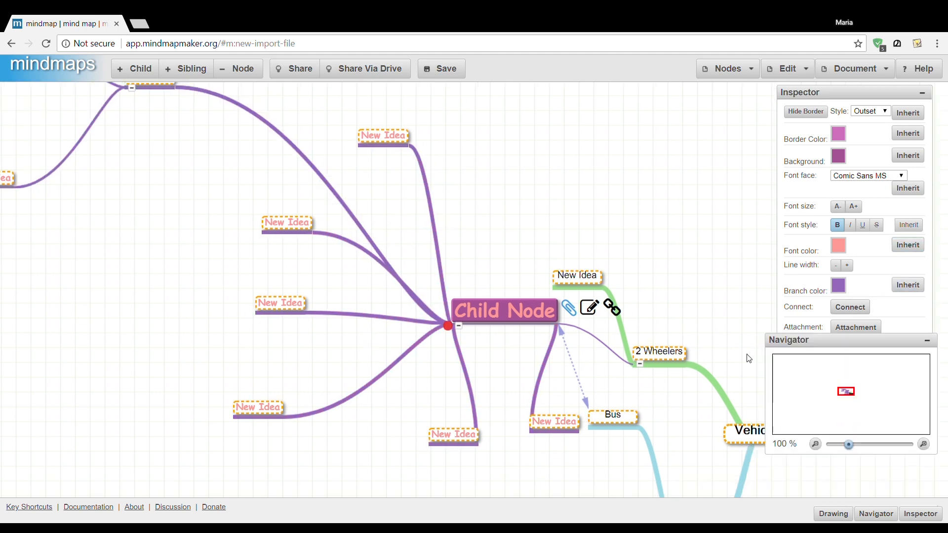
mouse_move(850, 394)
mouse_down()
mouse_move(842, 387)
mouse_move(919, 371)
mouse_move(913, 383)
mouse_move(850, 397)
mouse_up()
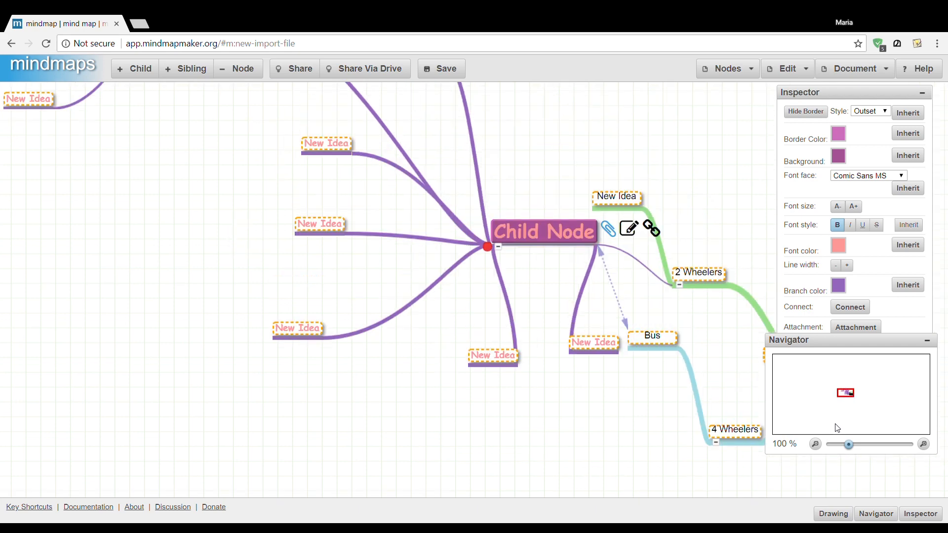
click(931, 447)
click(932, 447)
click(932, 448)
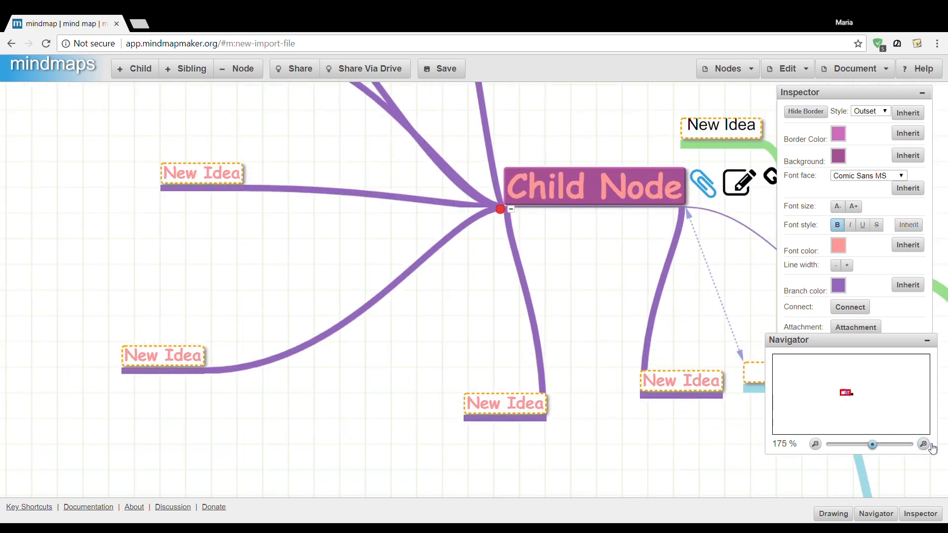
click(816, 445)
click(816, 445)
click(816, 445)
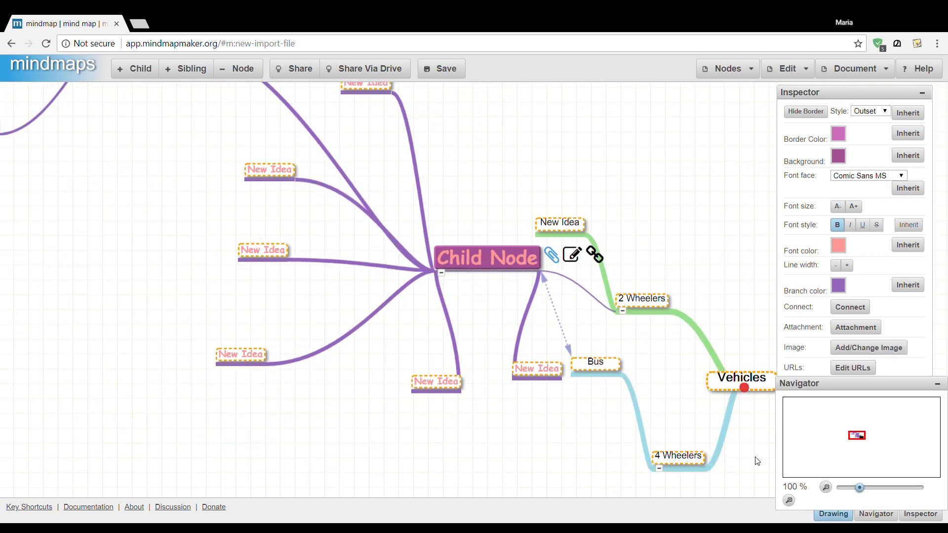
Sketch a red freehand curve over the branches beside Child Node in drawing mode and leave drawing mode.
click(835, 518)
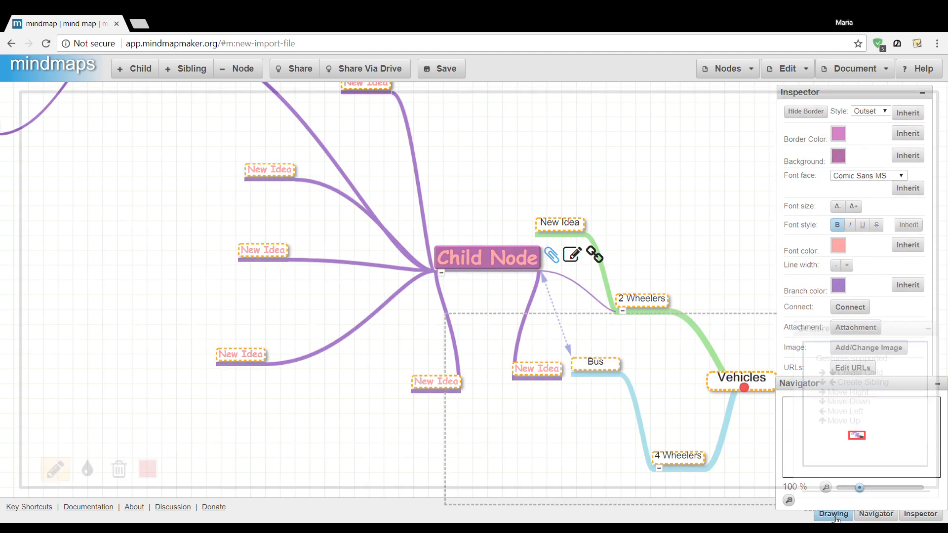
mouse_move(139, 266)
mouse_down()
mouse_move(273, 212)
mouse_move(411, 260)
mouse_up()
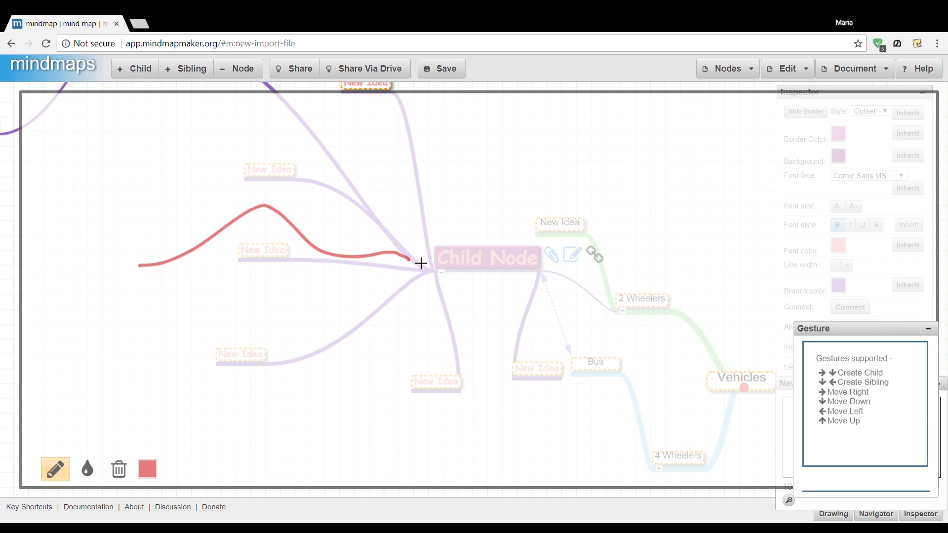
click(832, 515)
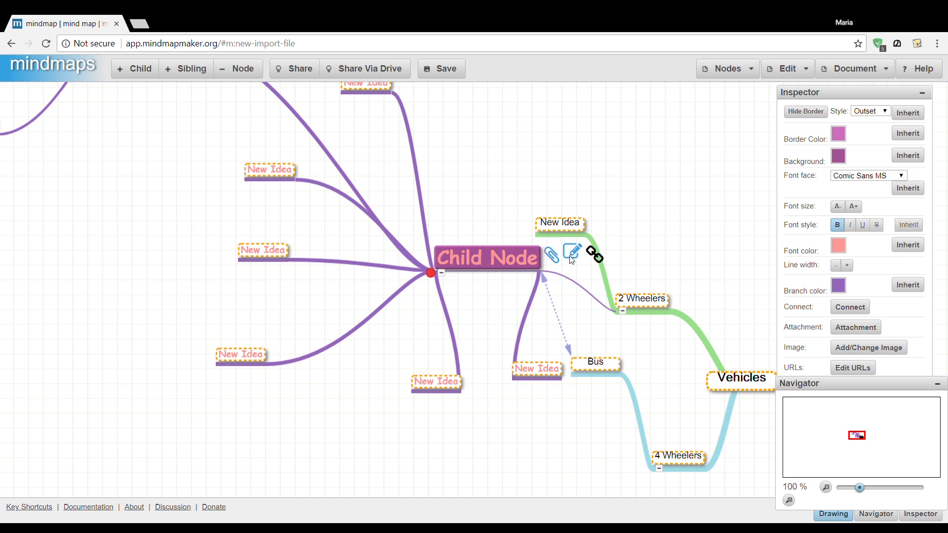
Return to drawing mode and paint a thick dark ink stroke across Child Node and its lower branches.
click(825, 515)
click(88, 470)
click(212, 332)
mouse_move(304, 277)
mouse_down()
mouse_move(491, 283)
mouse_move(560, 335)
mouse_move(563, 381)
mouse_move(444, 350)
mouse_up()
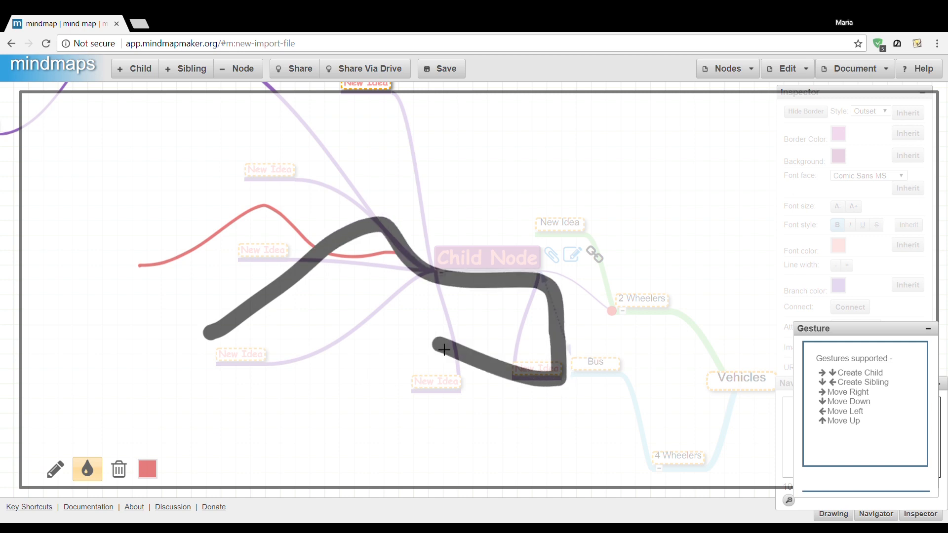
Draw a red pencil line across the lowest left New Idea node and a purple pencil curve from above Child Node toward 2 Wheelers.
click(56, 471)
drag(157, 368, 295, 364)
click(148, 468)
click(191, 413)
mouse_move(443, 180)
mouse_down()
mouse_move(537, 281)
mouse_move(646, 288)
mouse_move(650, 299)
mouse_up()
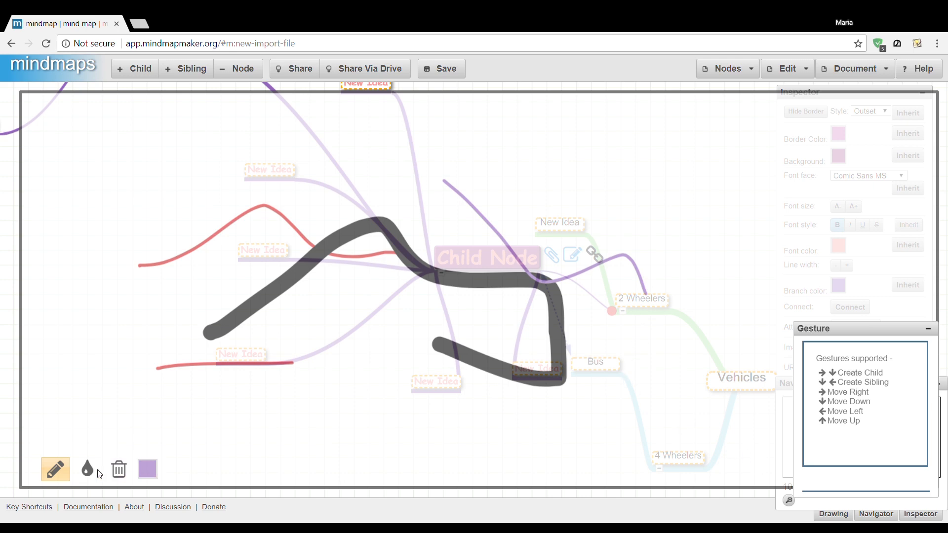
Clear all freehand strokes from the drawing layer and leave drawing mode.
click(119, 474)
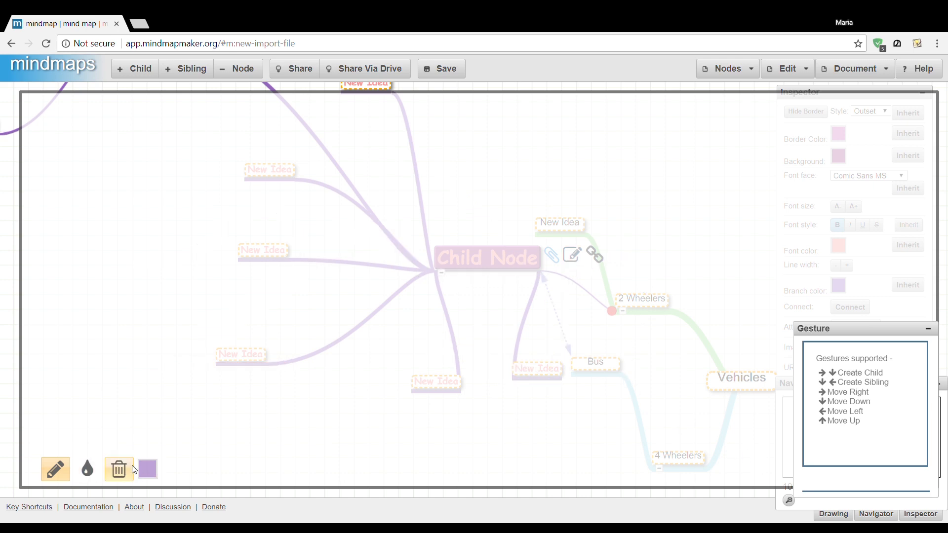
click(828, 515)
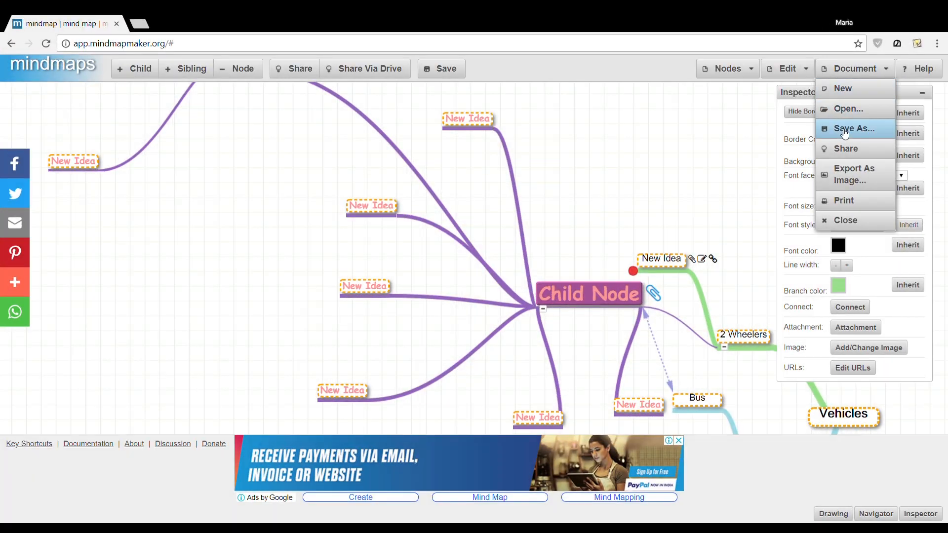
Save the Vehicles map as a public map in Mindmap Storage Server and create a new mind map.
click(845, 131)
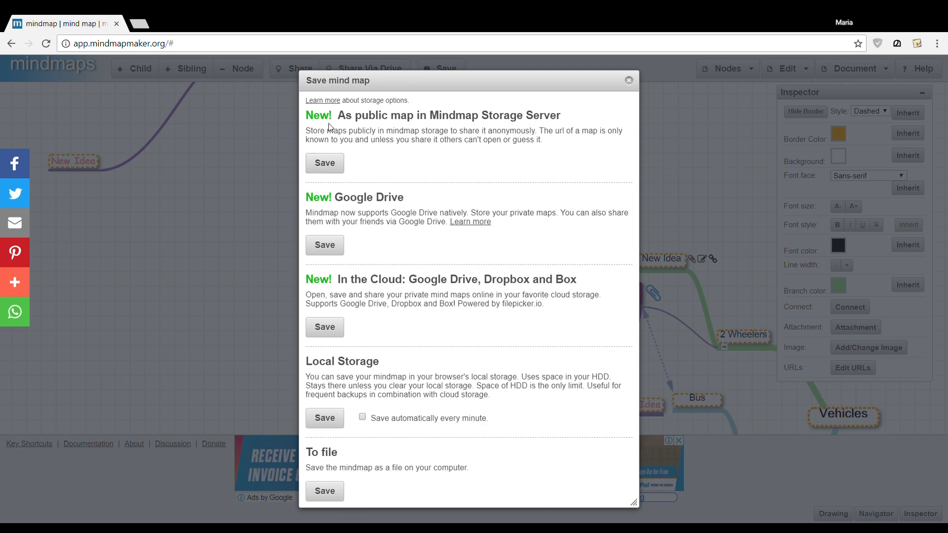
click(327, 164)
click(855, 68)
click(844, 94)
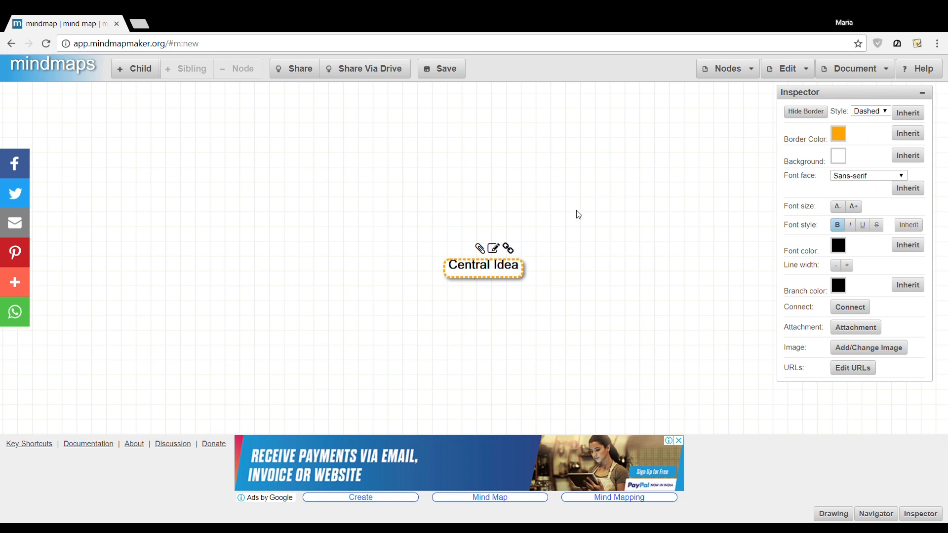
Open the saved Vehicles map from the public maps on Mindmap Storage Server.
click(855, 69)
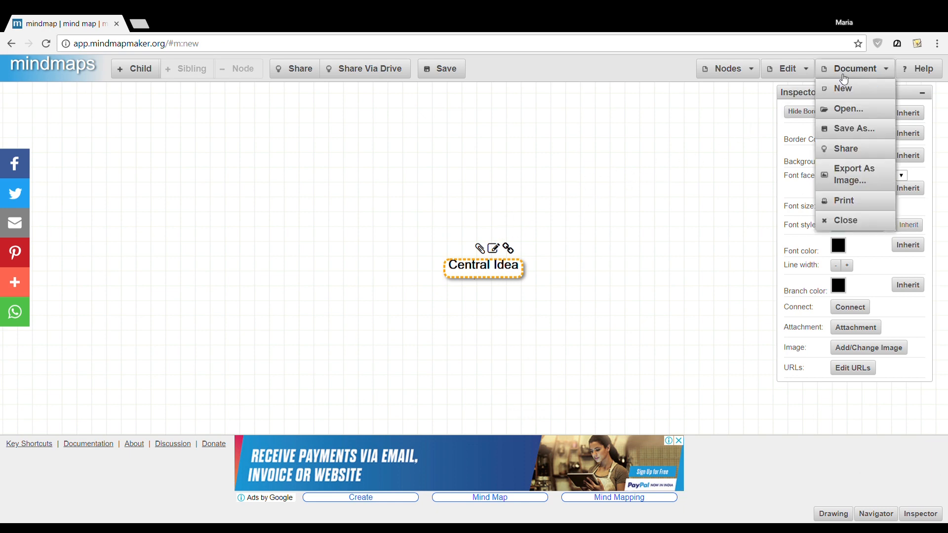
click(841, 107)
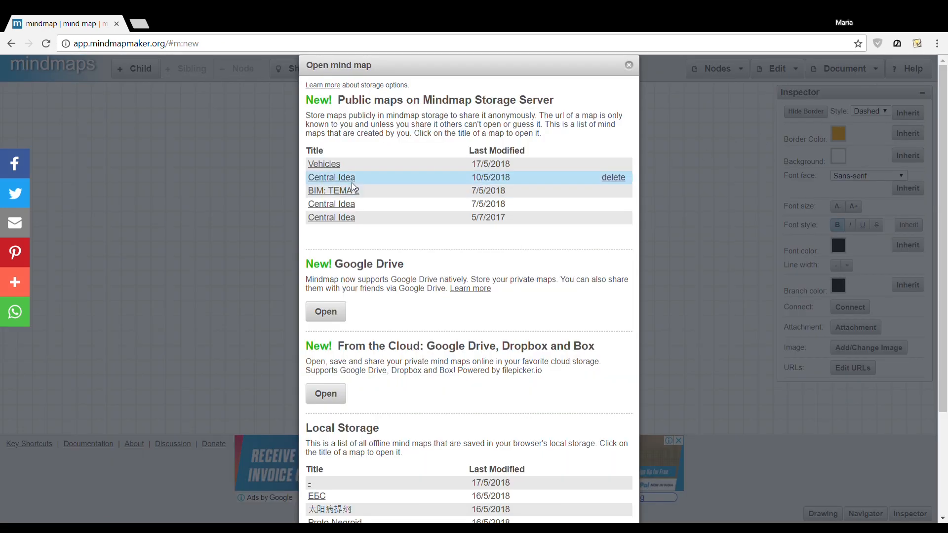
click(325, 164)
drag(427, 148, 665, 247)
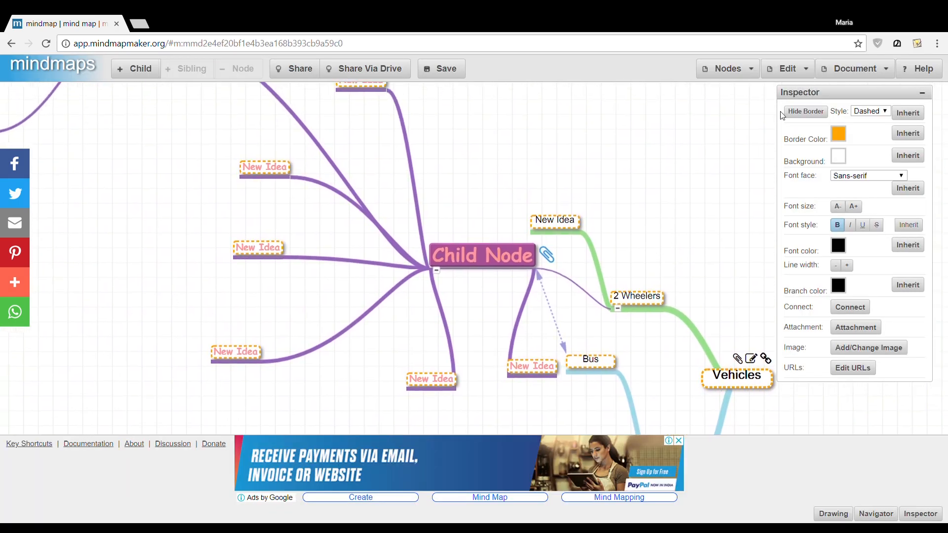
View the sharing options for the Vehicles map, highlight its short and permanent URLs, and close the sharing dialog.
click(845, 74)
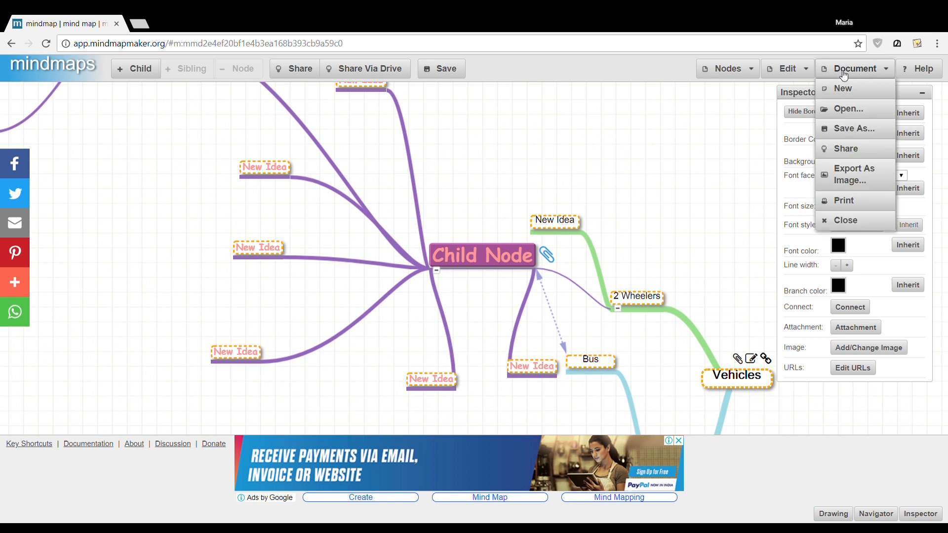
click(852, 151)
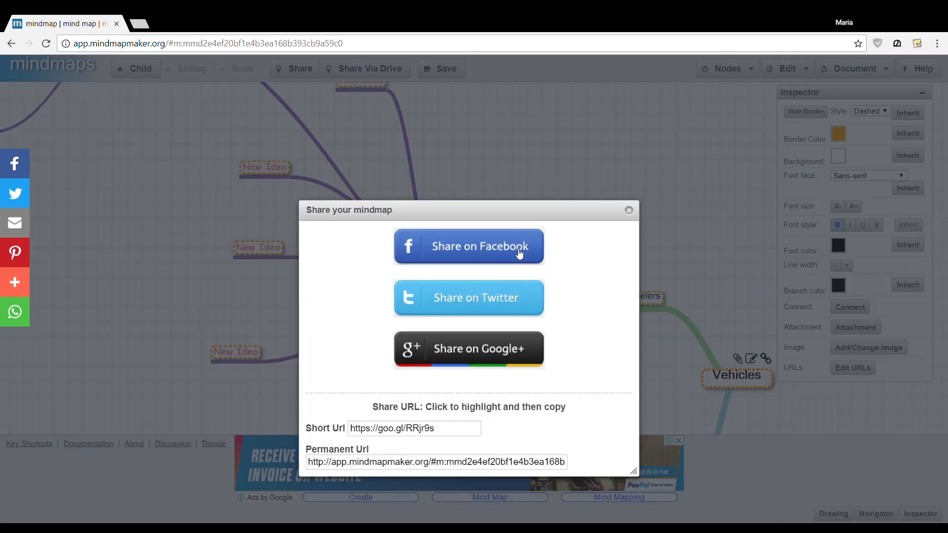
click(449, 428)
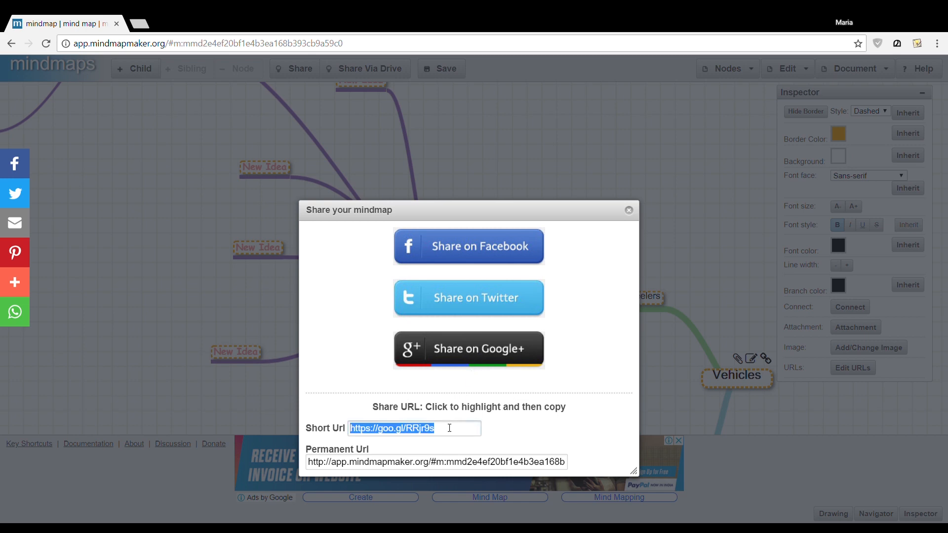
click(443, 467)
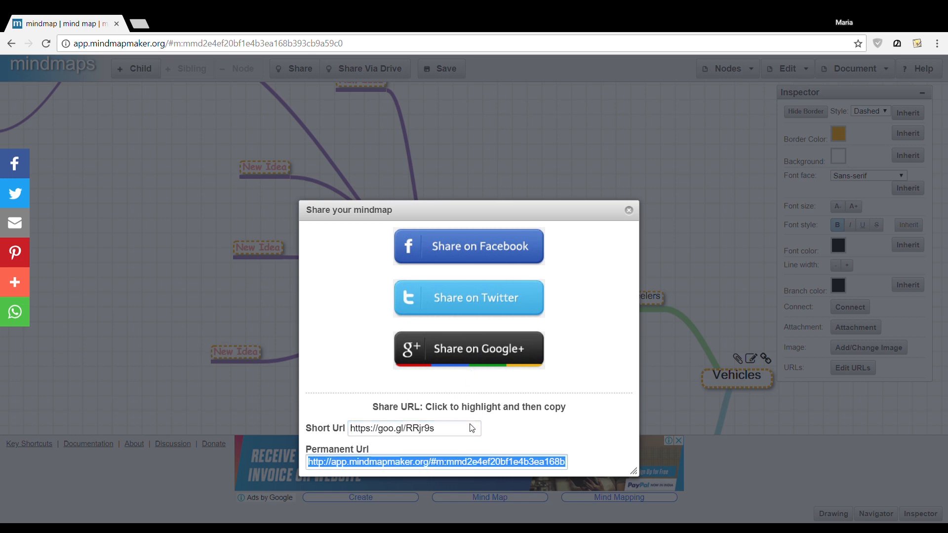
click(629, 210)
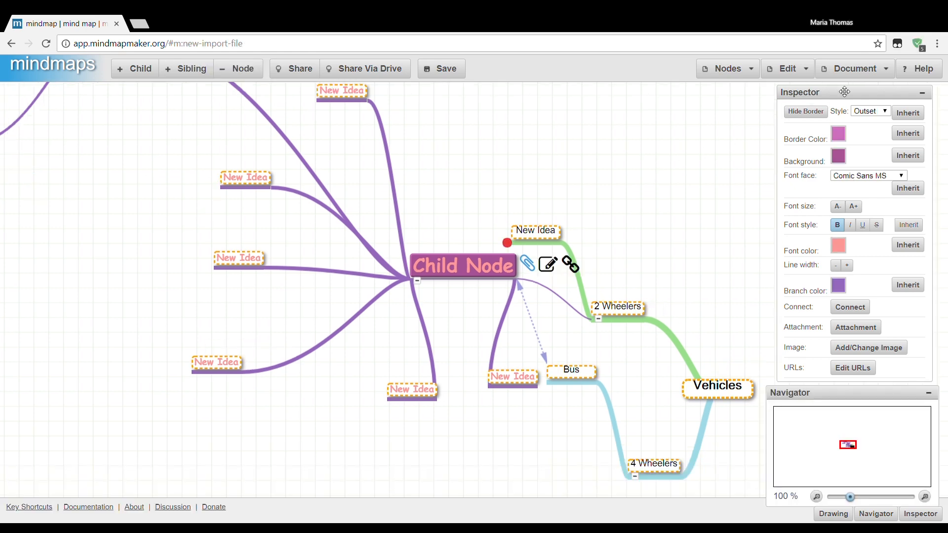
Save the Vehicles map to Google Drive, authorizing access to the storage, and create a new mind map.
click(848, 73)
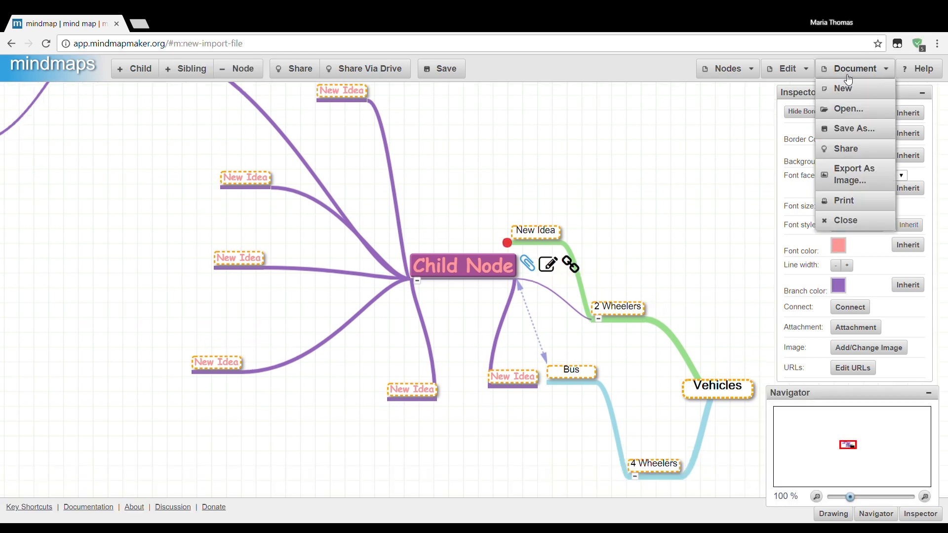
click(851, 129)
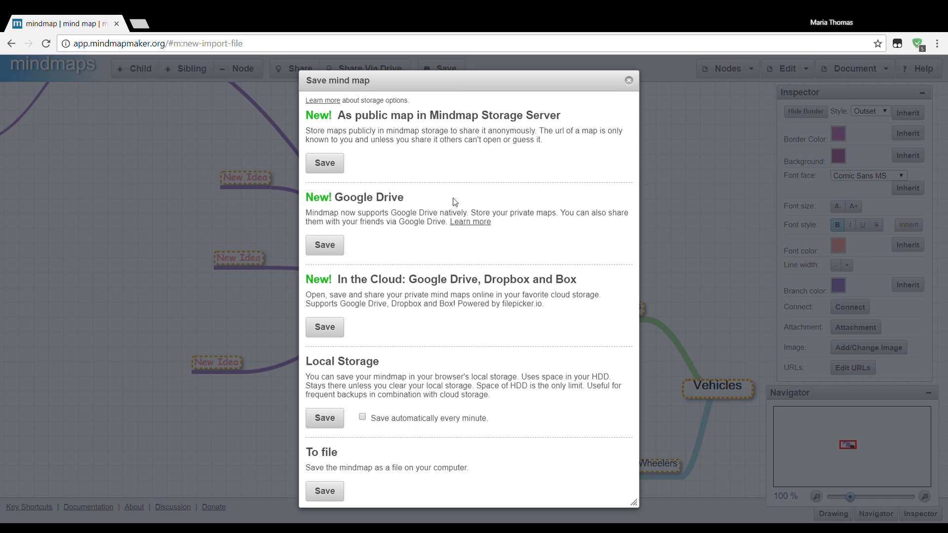
click(334, 247)
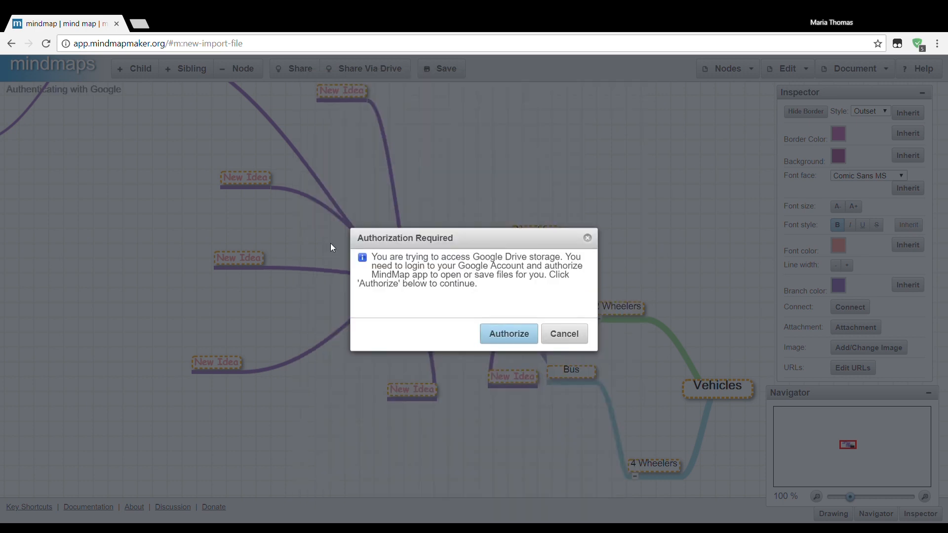
click(502, 331)
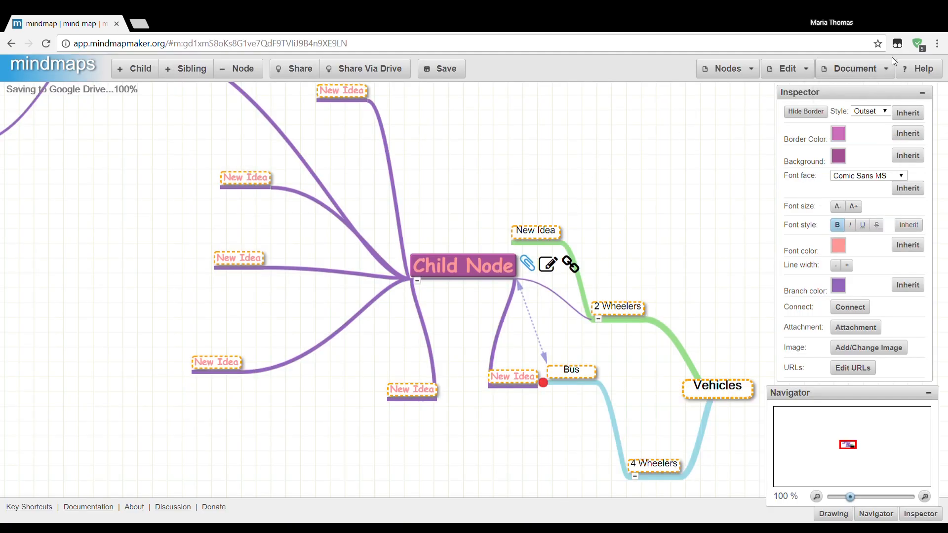
click(884, 69)
click(842, 88)
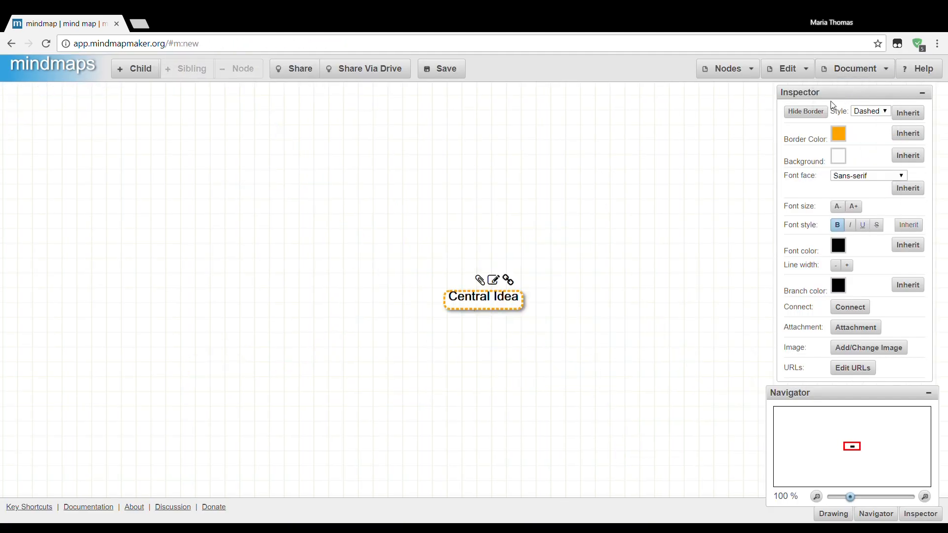
Open Vehicles.json from Google Drive and start sharing the map via Drive.
click(850, 69)
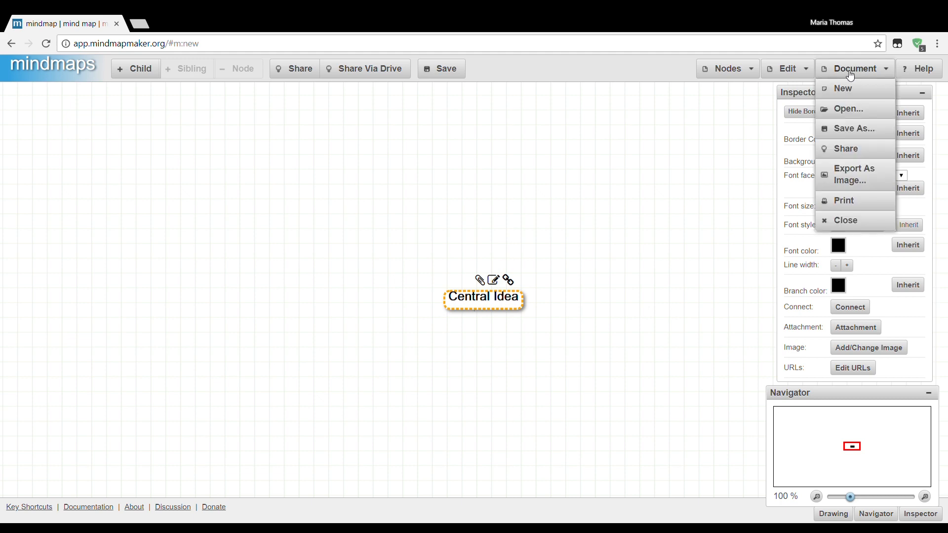
click(847, 109)
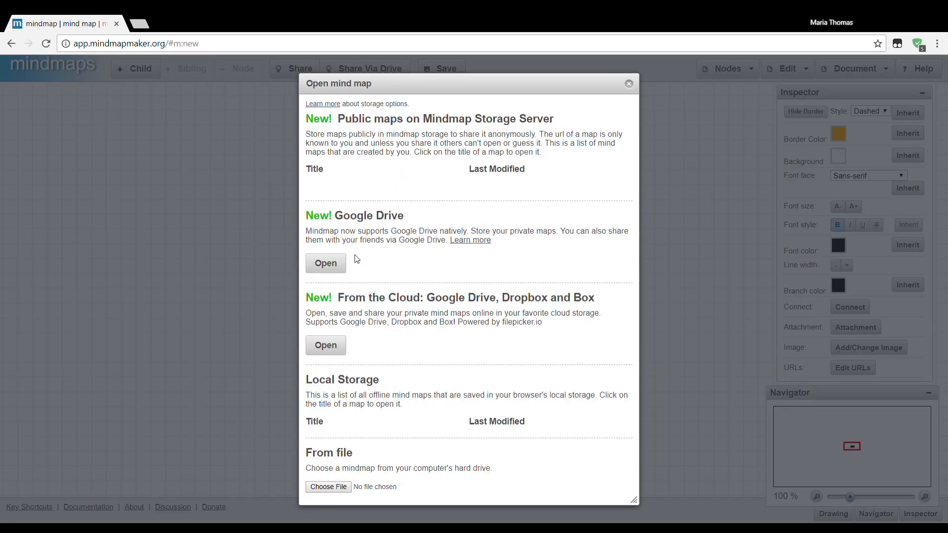
click(326, 263)
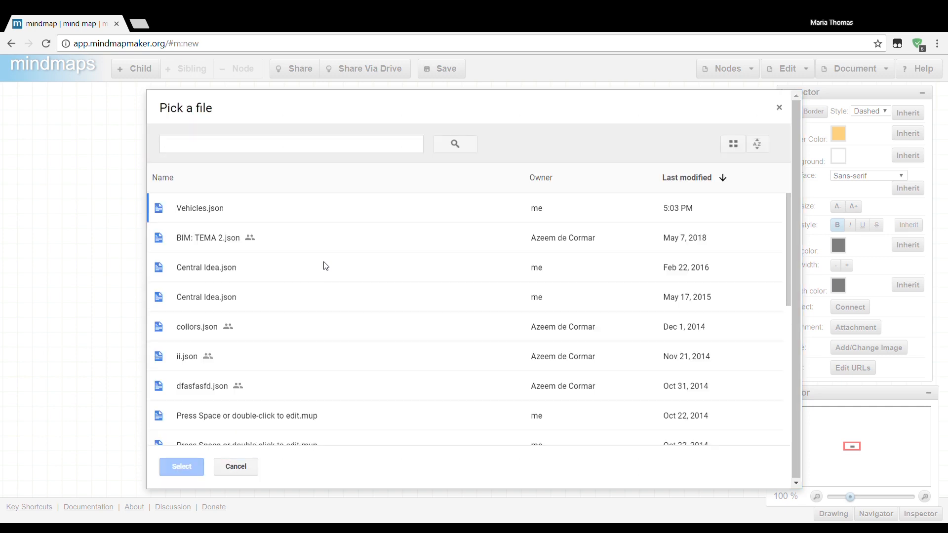
click(219, 213)
click(186, 472)
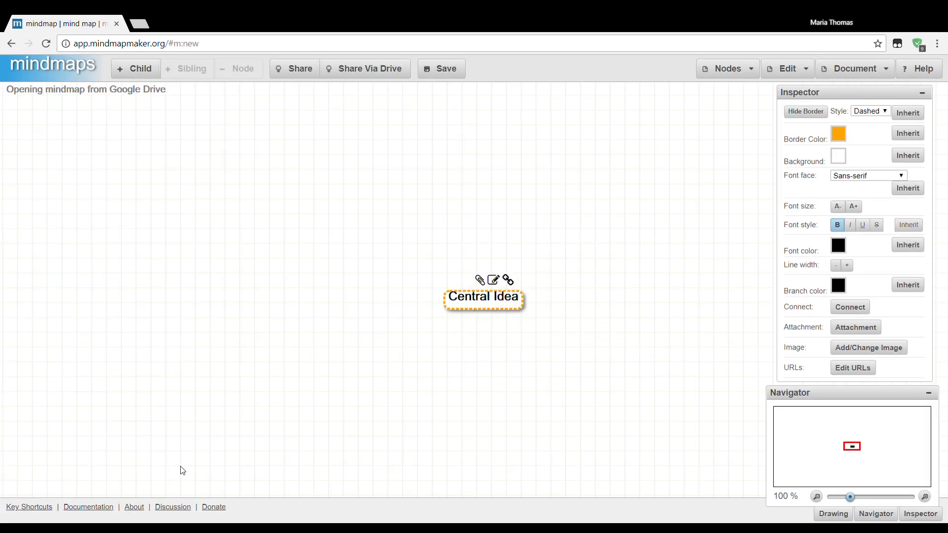
click(383, 73)
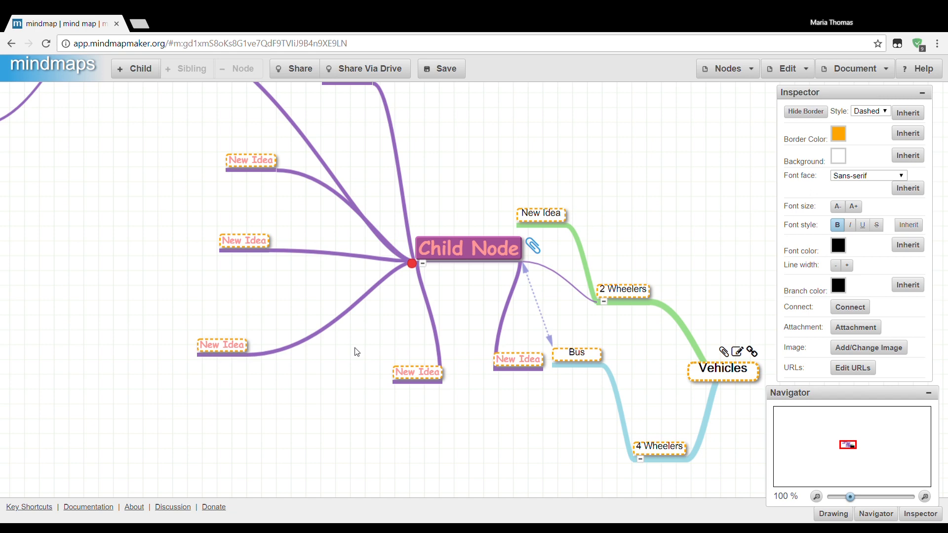
Save the Vehicles map to local storage with automatic saving every minute and create a new mind map.
click(851, 69)
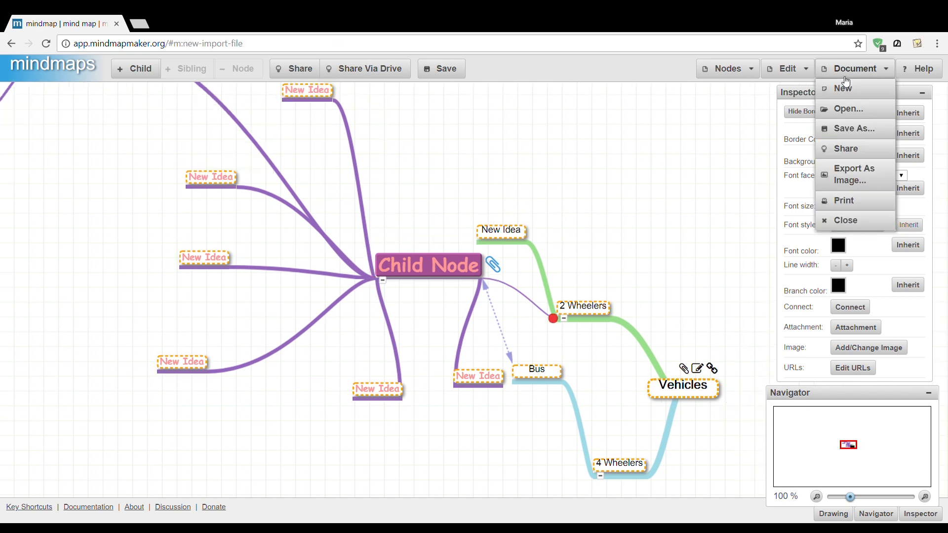
click(860, 131)
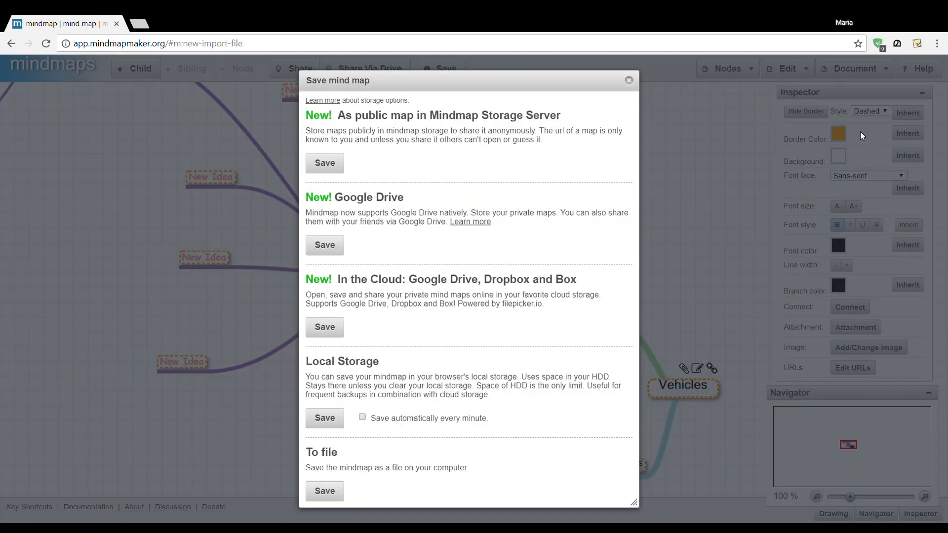
click(362, 417)
click(331, 422)
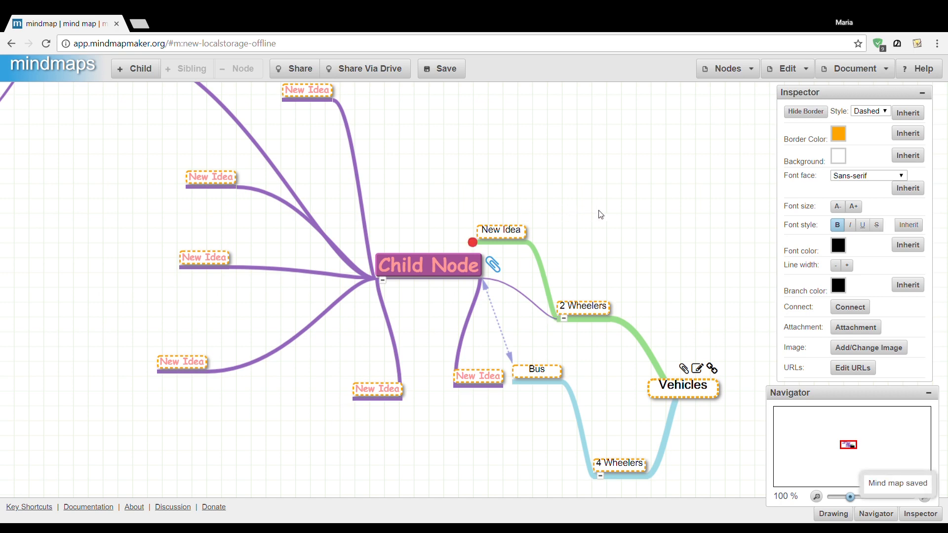
click(844, 74)
click(845, 93)
Open the saved Vehicles map from the browser's local storage.
click(853, 69)
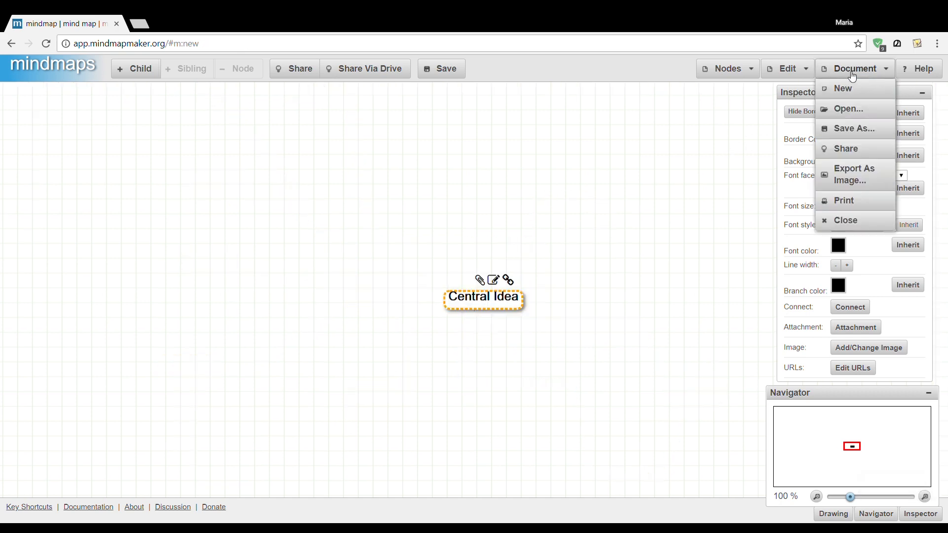
click(835, 109)
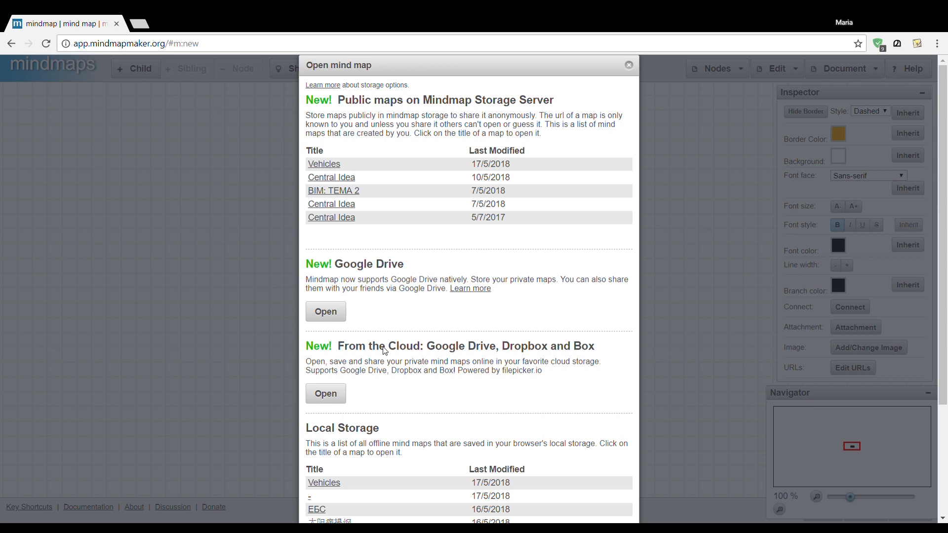
scroll(423, 375, down, 3)
click(324, 360)
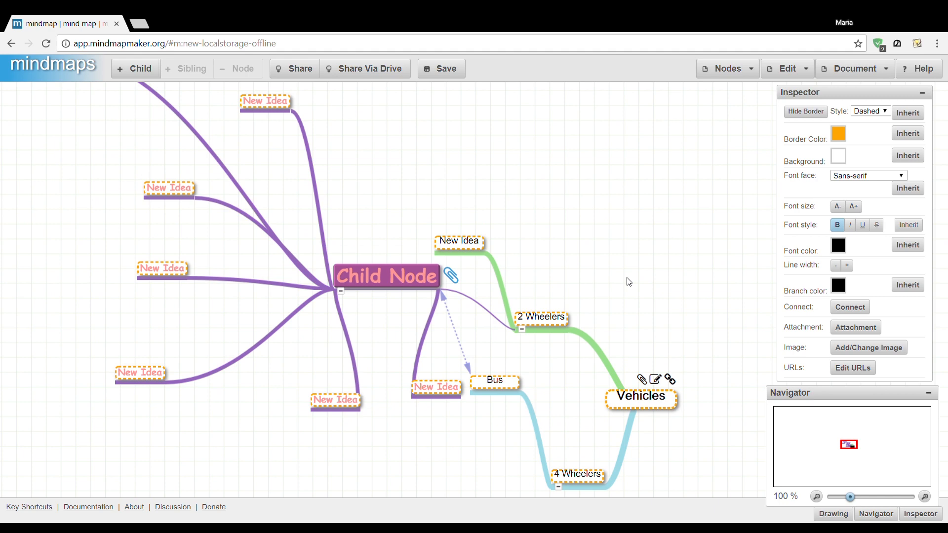
Save the Vehicles map as a file on the computer and dismiss the browser's download notice.
click(845, 70)
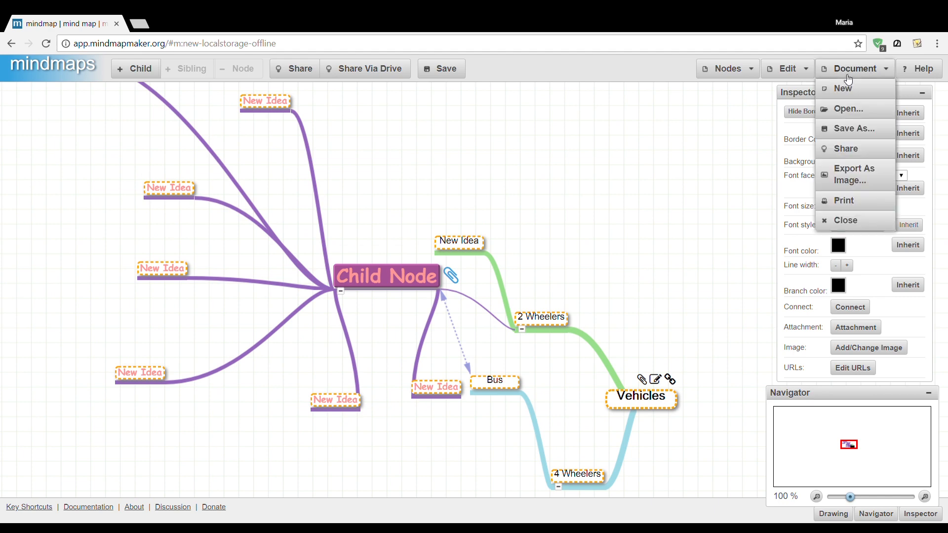
click(847, 130)
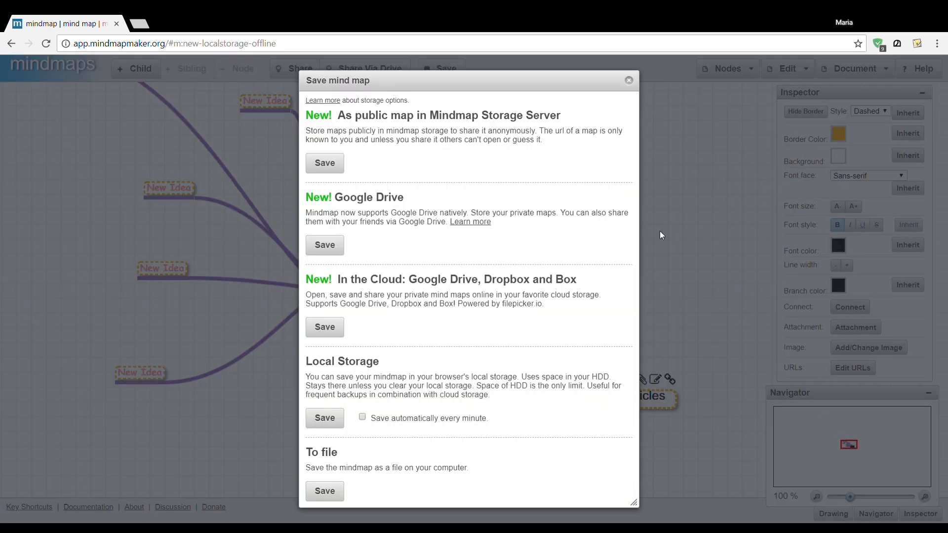
click(324, 487)
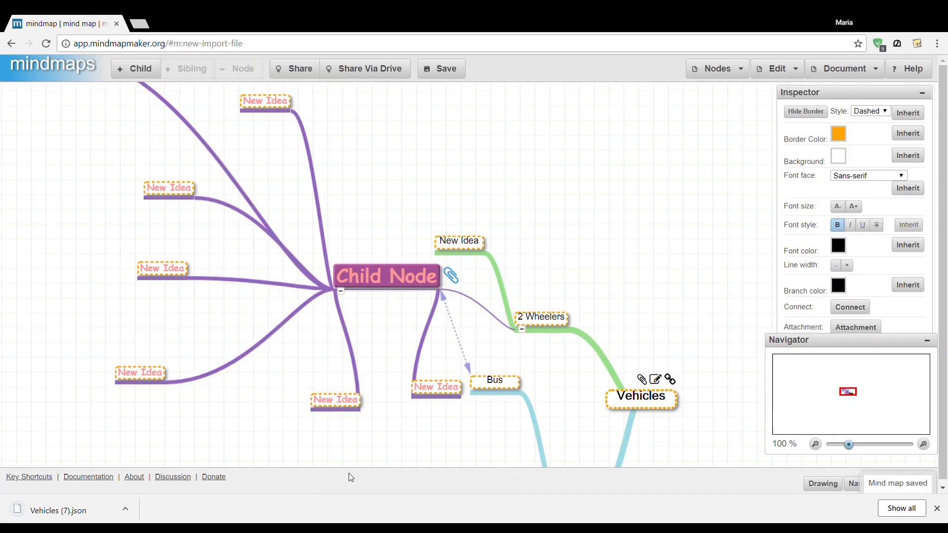
click(937, 509)
Open the saved Vehicles map from a file on the computer's hard drive.
click(856, 68)
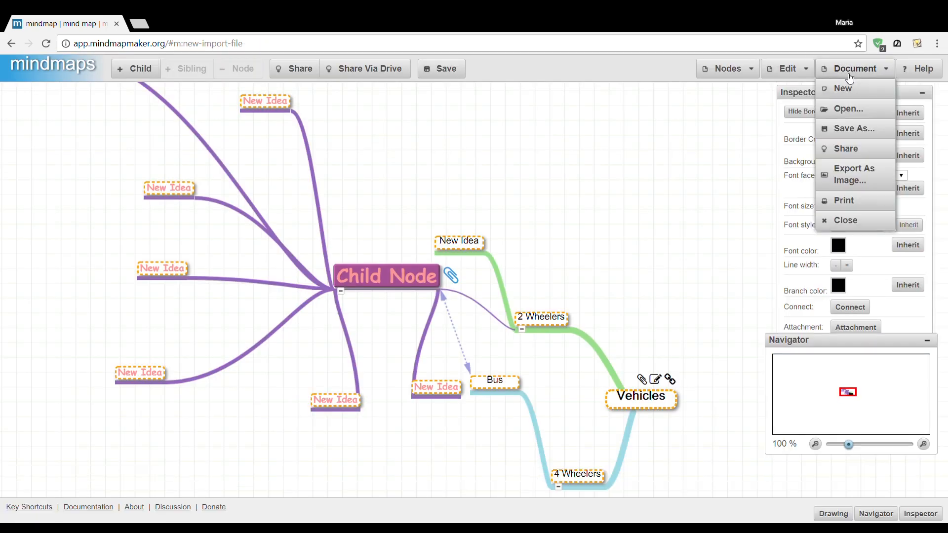
click(848, 109)
scroll(474, 385, down, 3)
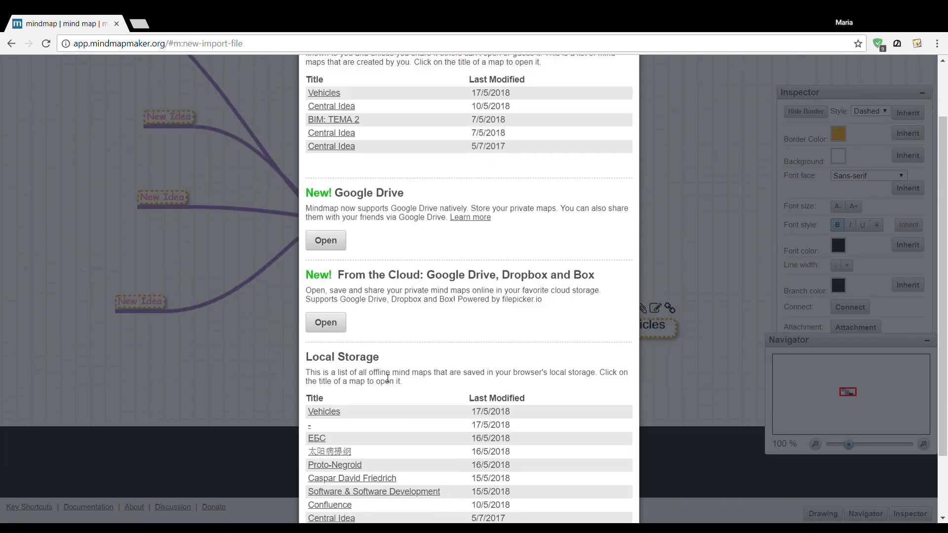
click(339, 507)
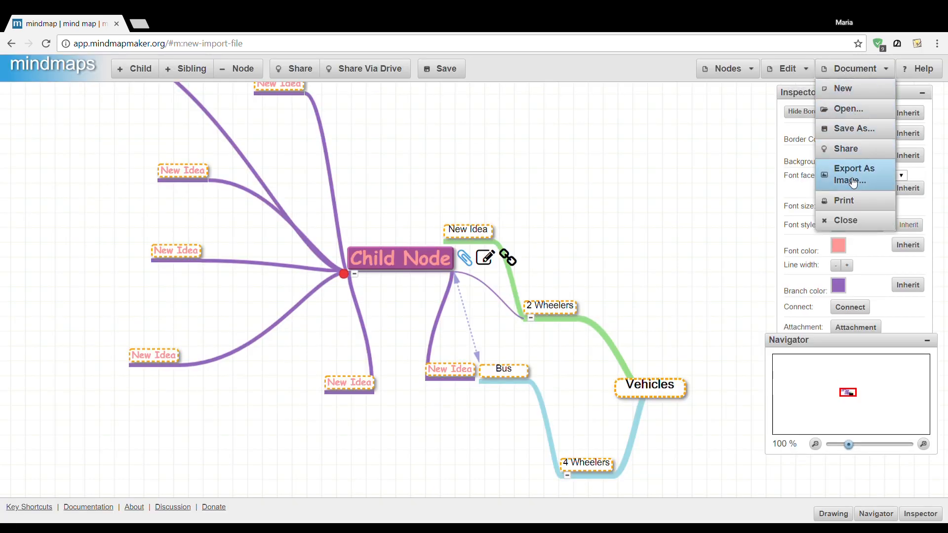
Export the Vehicles map as the image download.png and close the export dialog.
click(851, 179)
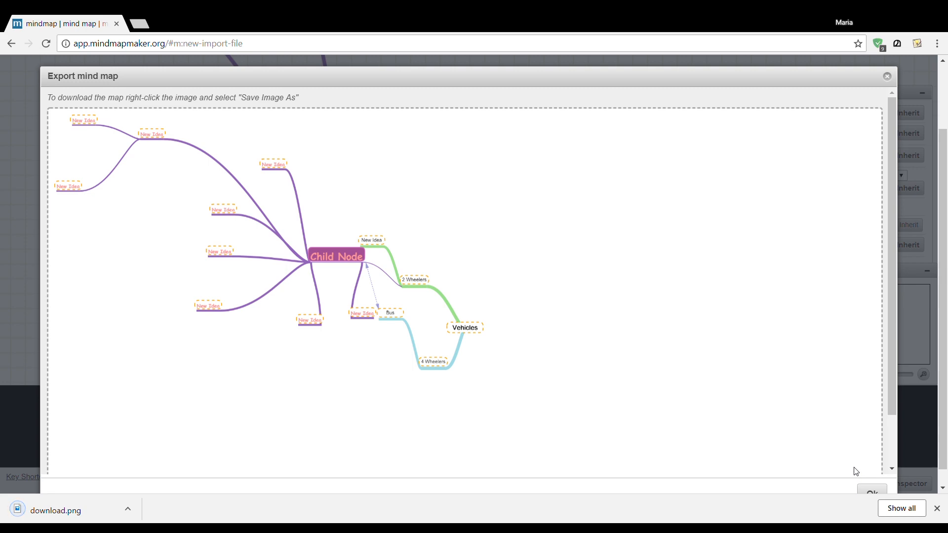
click(871, 490)
Open the app's keyboard shortcuts page and look through the list of shortcuts.
click(40, 512)
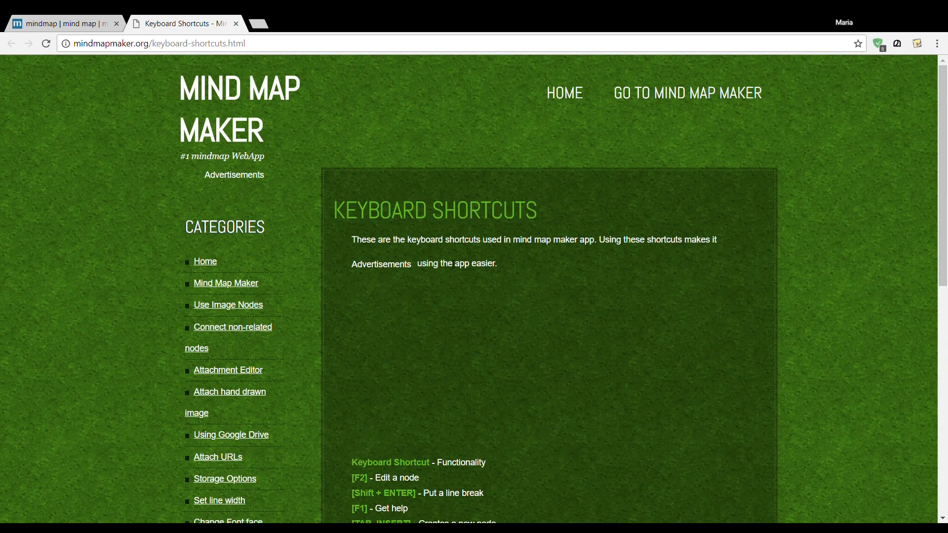
scroll(450, 265, down, 6)
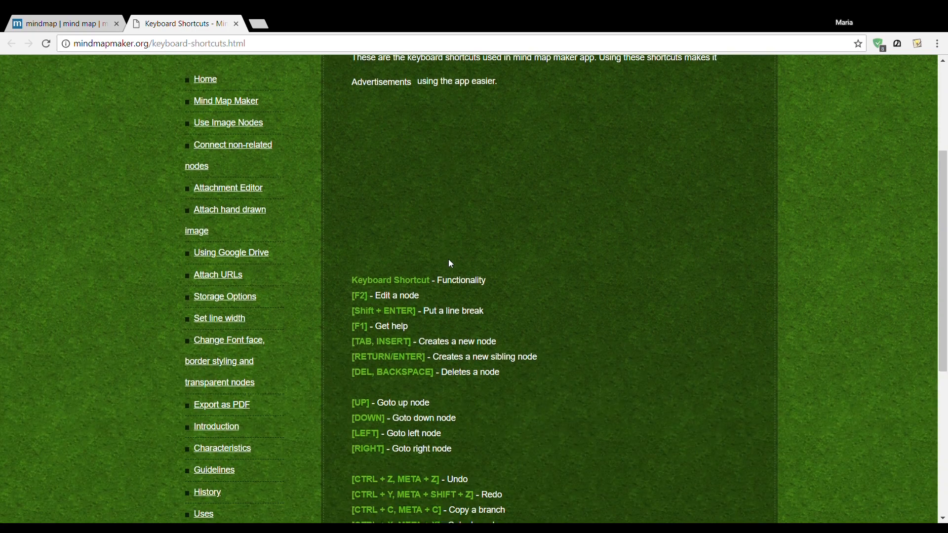
scroll(448, 259, down, 3)
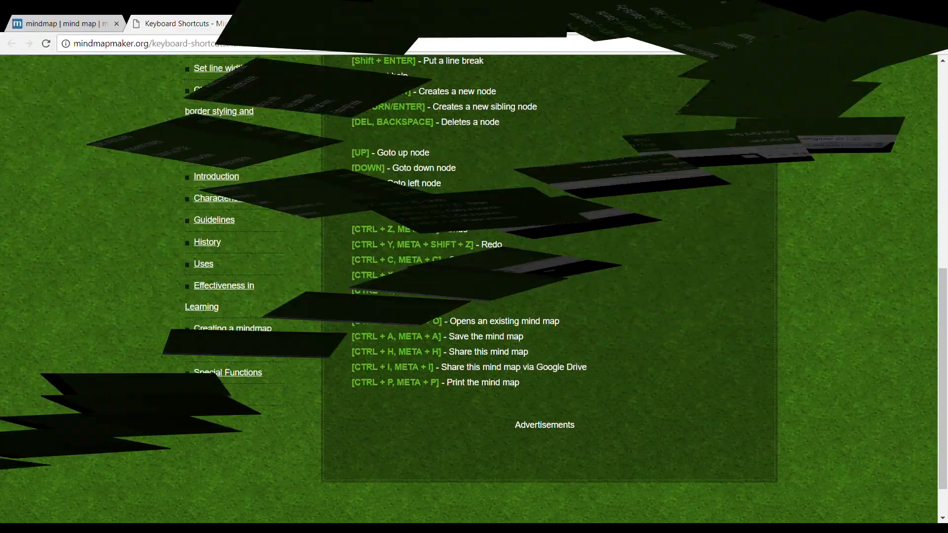